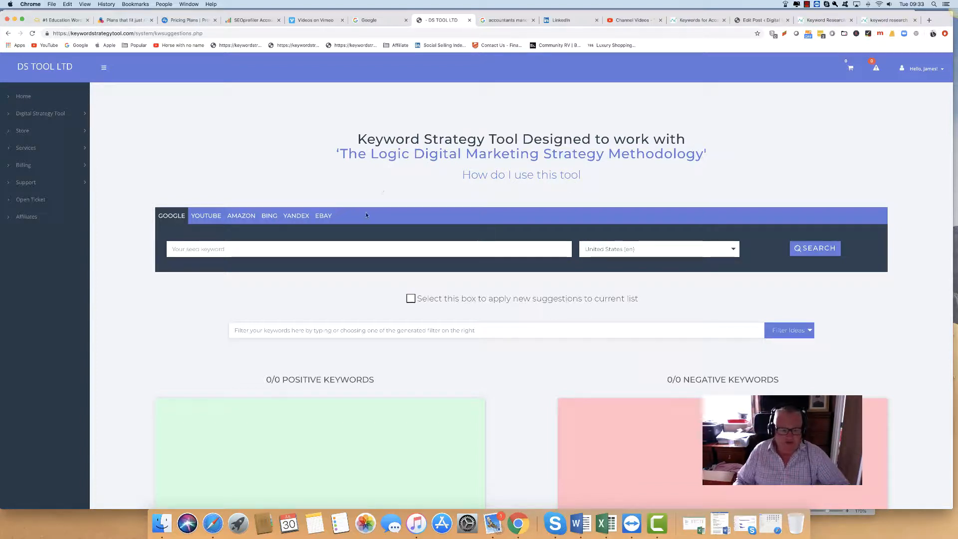
- Search Google keyword suggestions for the seed keyword "blog for" with the region set to United Kingdom (en)
{"action": "left_click", "coordinate": [305, 248]}
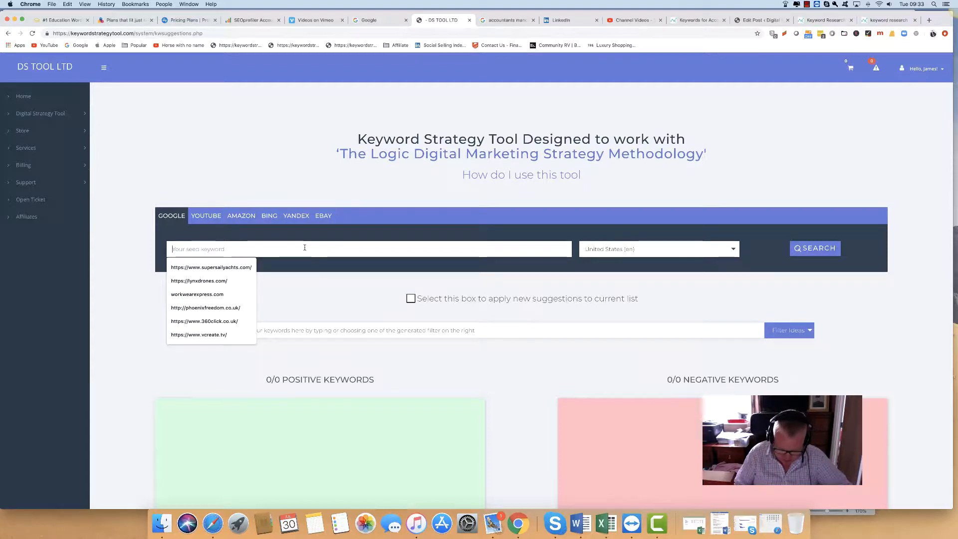
{"action": "type", "text": "blog fol"}
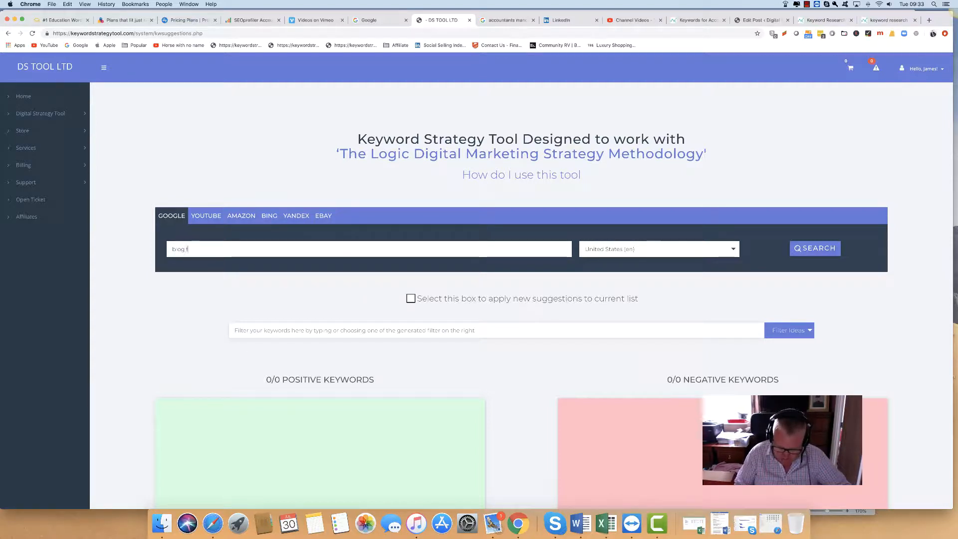
{"action": "scroll", "coordinate": [310, 270], "scroll_direction": "down", "scroll_amount": 2}
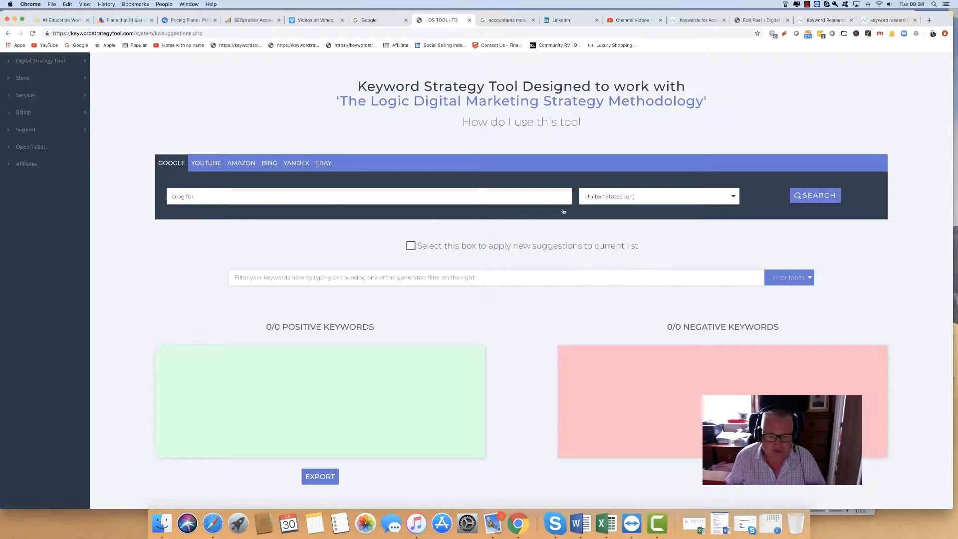
{"action": "left_click", "coordinate": [609, 199]}
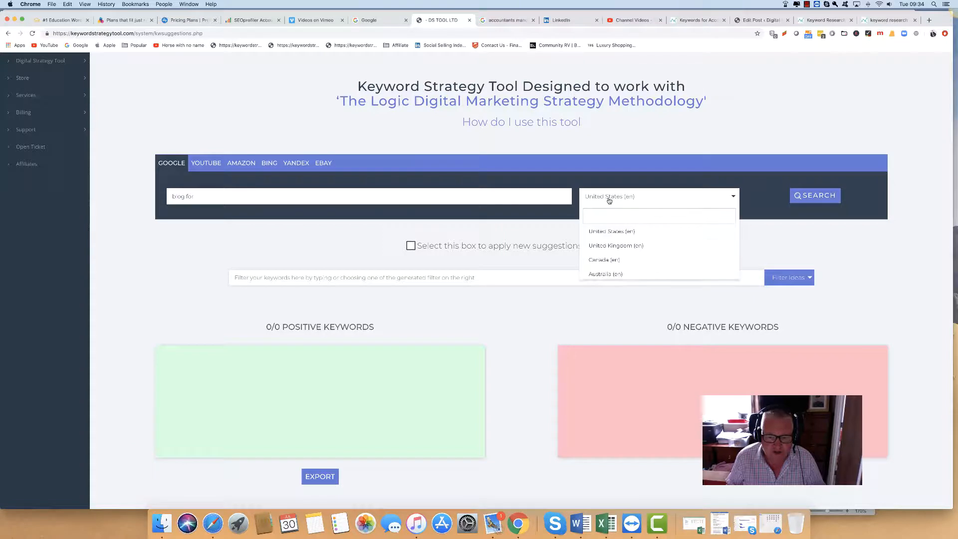
{"action": "left_click", "coordinate": [618, 244]}
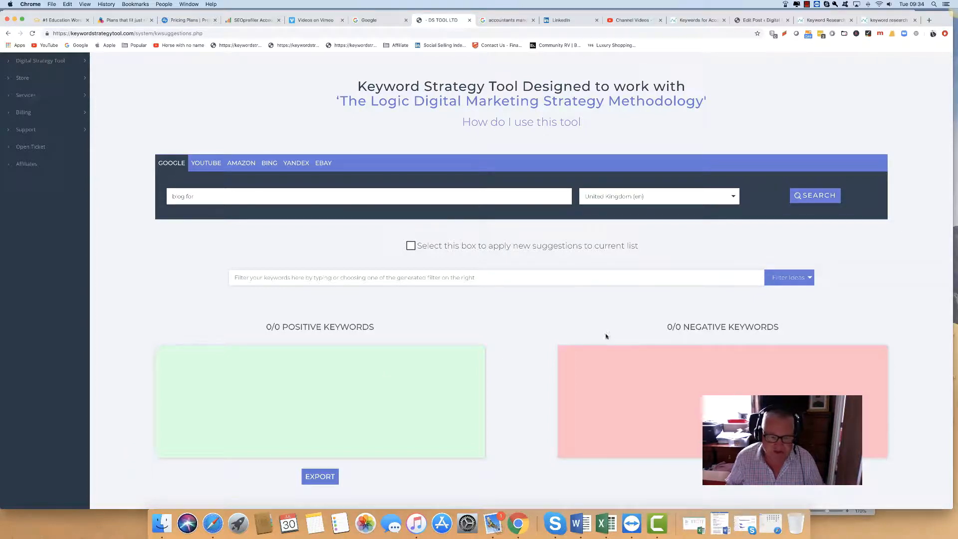
{"action": "left_click", "coordinate": [608, 199]}
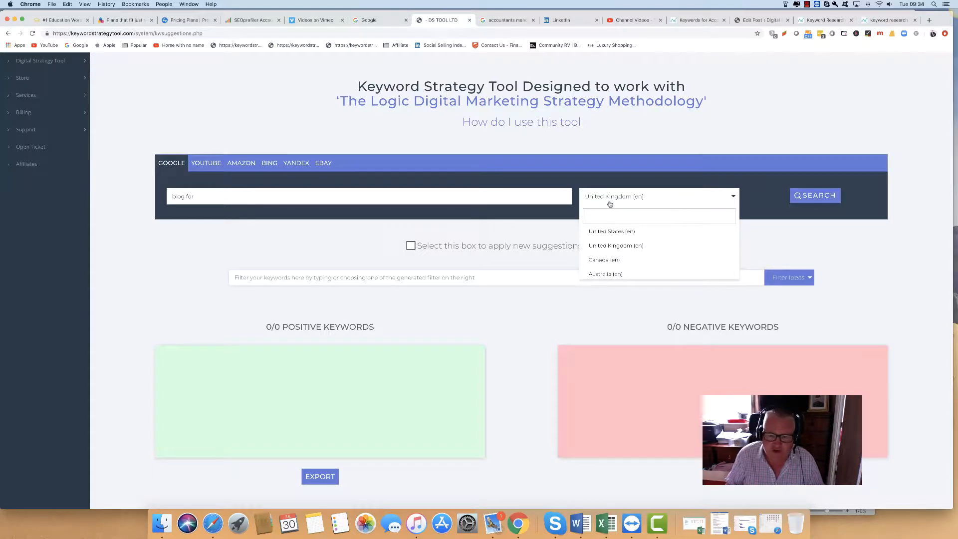
{"action": "left_click", "coordinate": [618, 247]}
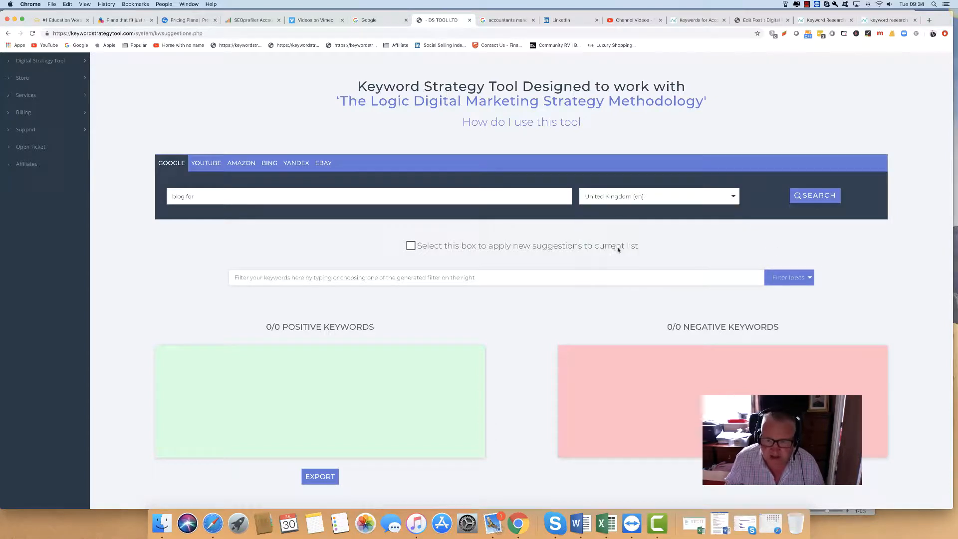
{"action": "left_click", "coordinate": [814, 198]}
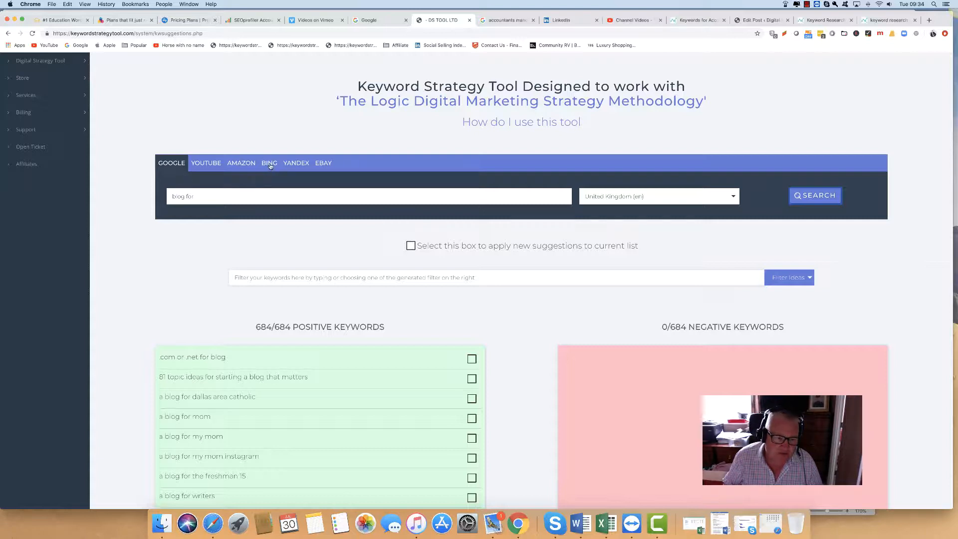
- Enable applying new suggestions to the current list and add Bing's suggestions for the same seed keyword
{"action": "left_click", "coordinate": [411, 247]}
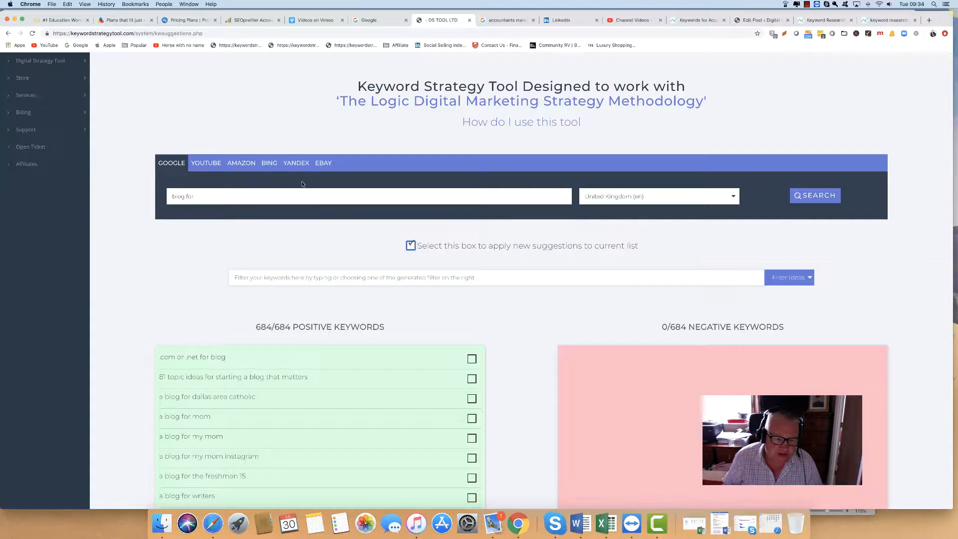
{"action": "left_click", "coordinate": [268, 166]}
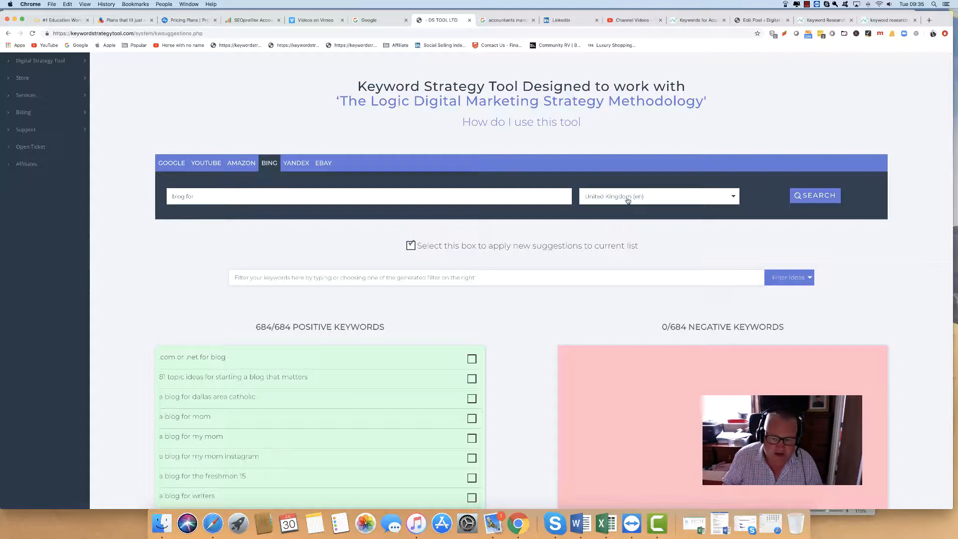
{"action": "left_click", "coordinate": [812, 197]}
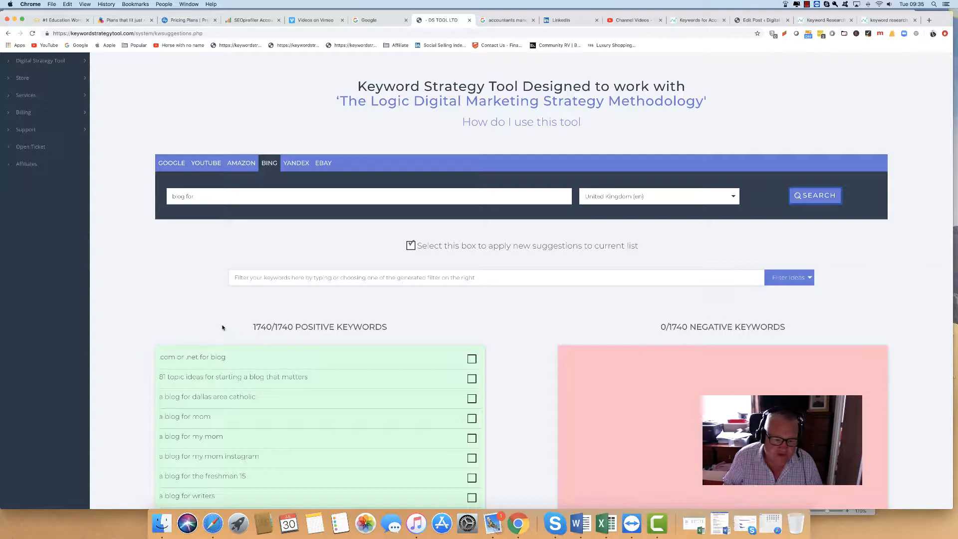
- Look through the positive keyword list for blog topic ideas and for irrelevant or dated suggestions
{"action": "scroll", "coordinate": [127, 321], "scroll_direction": "down", "scroll_amount": 5}
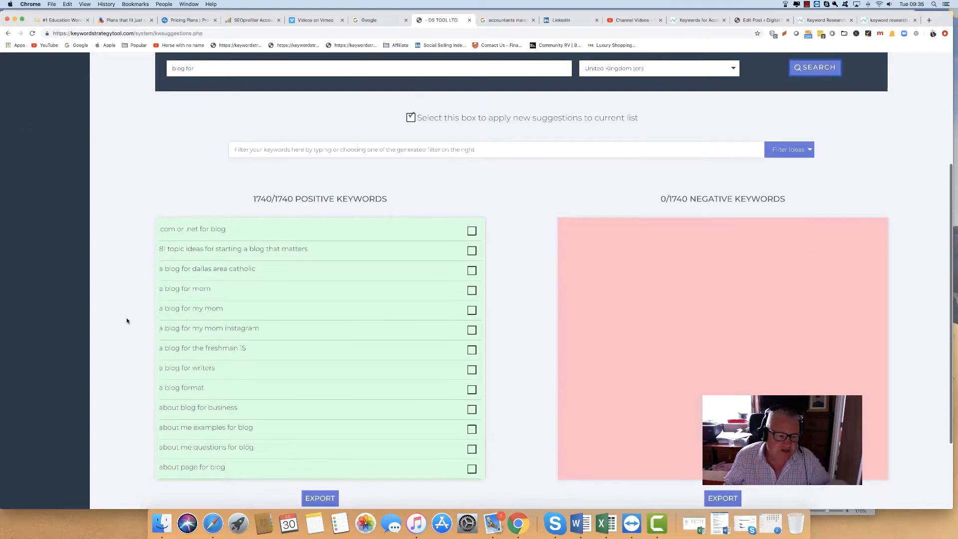
{"action": "scroll", "coordinate": [128, 321], "scroll_direction": "down", "scroll_amount": 1}
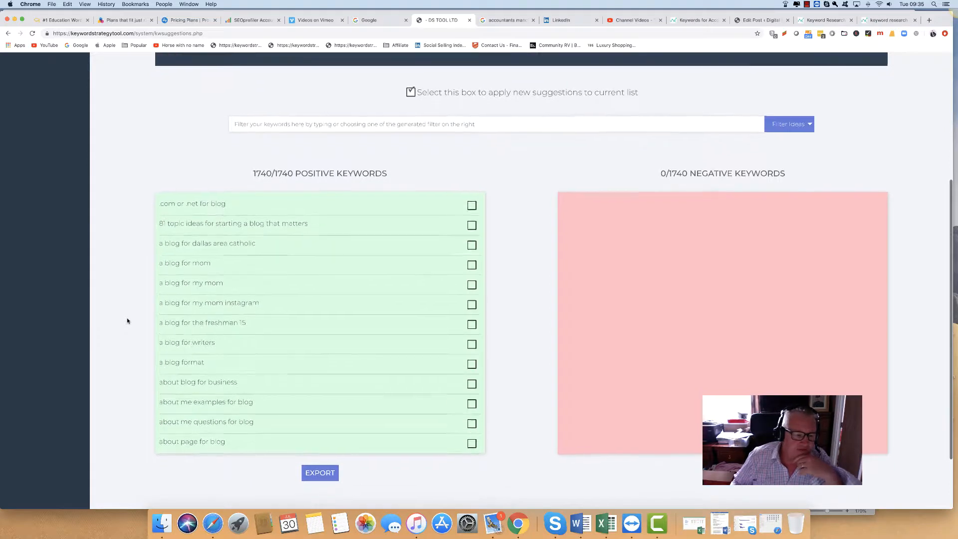
{"action": "scroll", "coordinate": [127, 321], "scroll_direction": "down", "scroll_amount": 1}
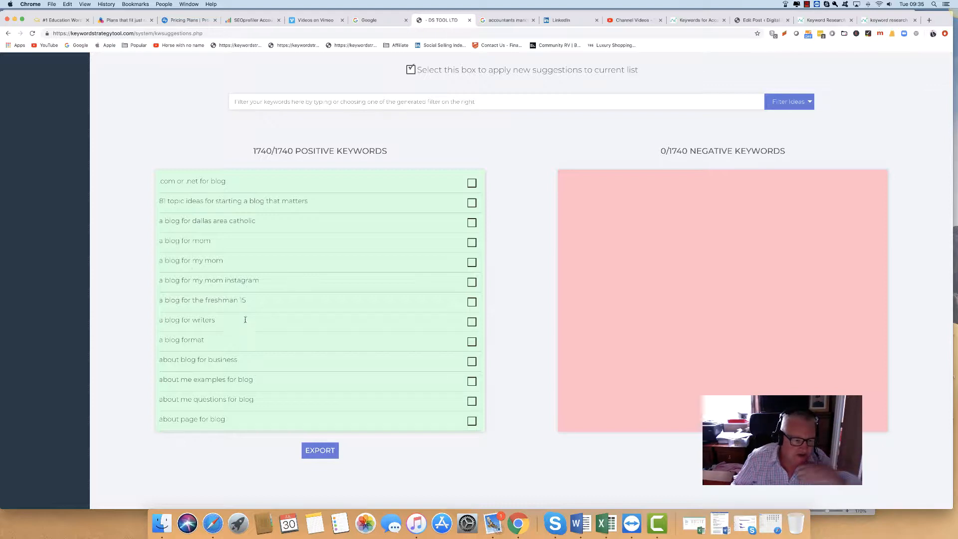
{"action": "scroll", "coordinate": [272, 328], "scroll_direction": "down", "scroll_amount": 5}
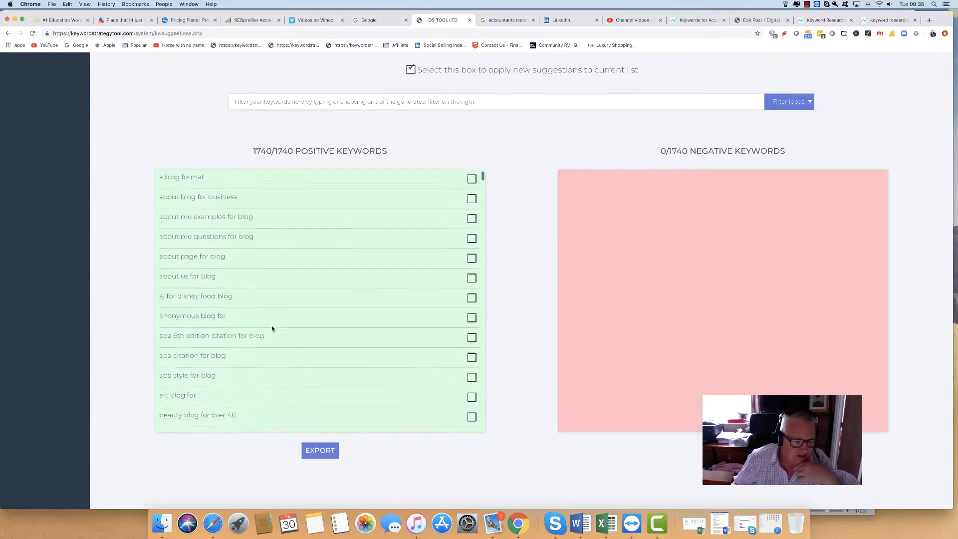
{"action": "scroll", "coordinate": [330, 334], "scroll_direction": "down", "scroll_amount": 2}
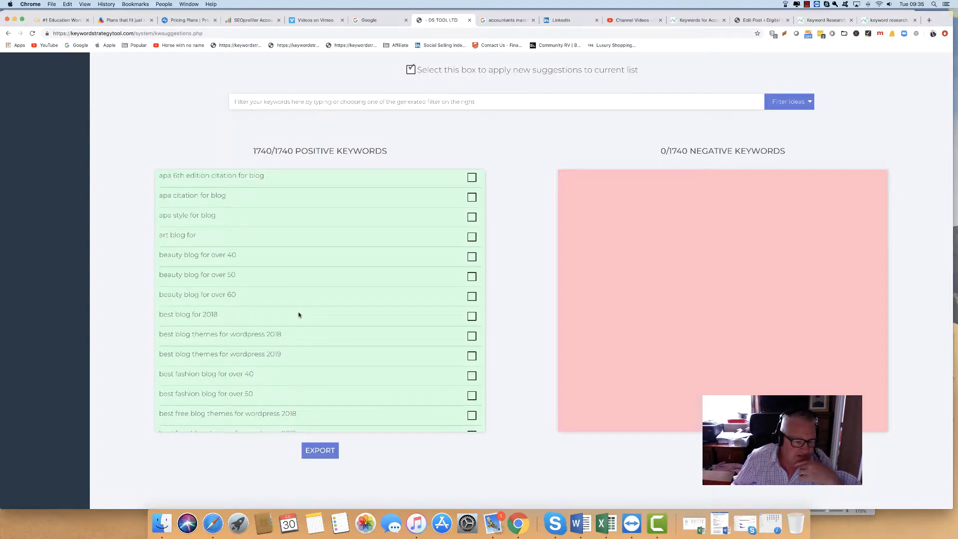
{"action": "scroll", "coordinate": [298, 314], "scroll_direction": "down", "scroll_amount": 3}
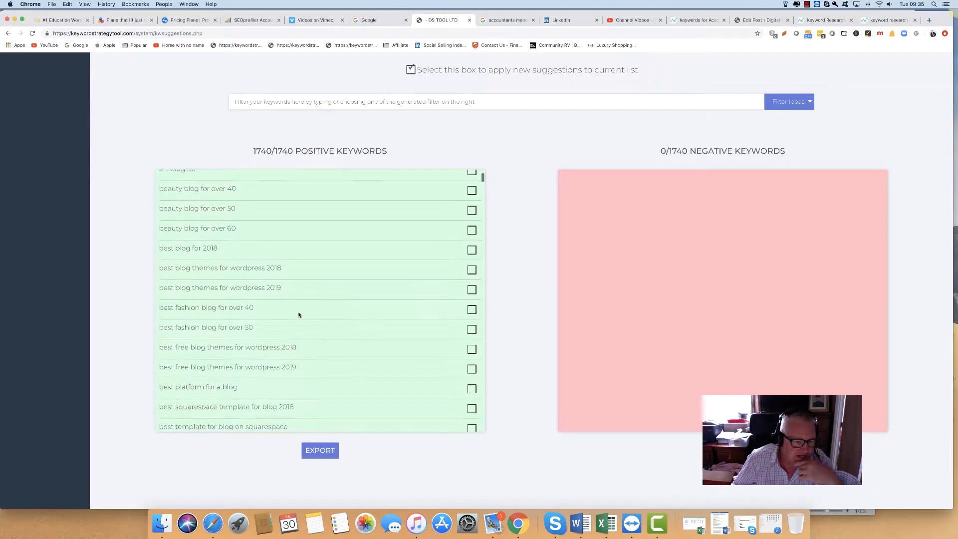
{"action": "scroll", "coordinate": [299, 314], "scroll_direction": "down", "scroll_amount": 2}
{"action": "scroll", "coordinate": [302, 314], "scroll_direction": "down", "scroll_amount": 12}
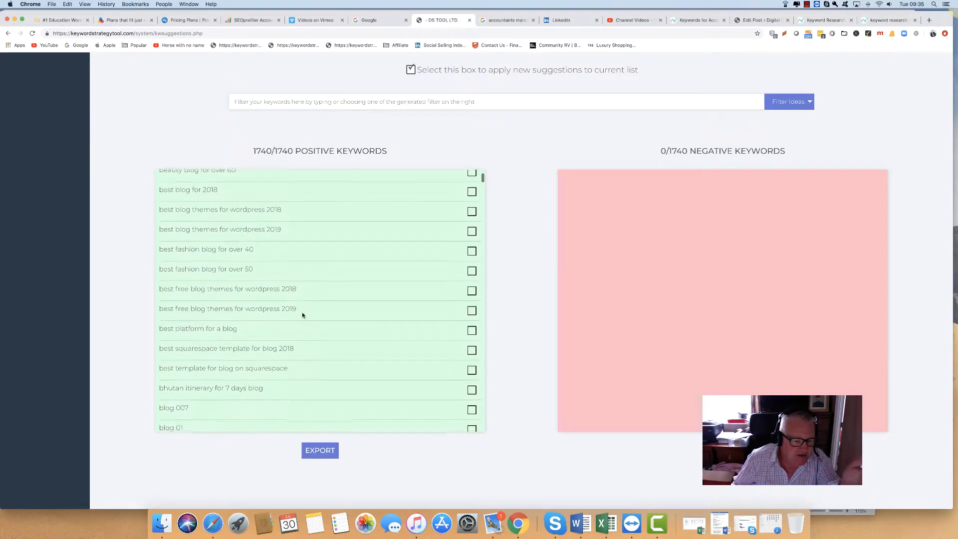
{"action": "scroll", "coordinate": [310, 313], "scroll_direction": "down", "scroll_amount": 15}
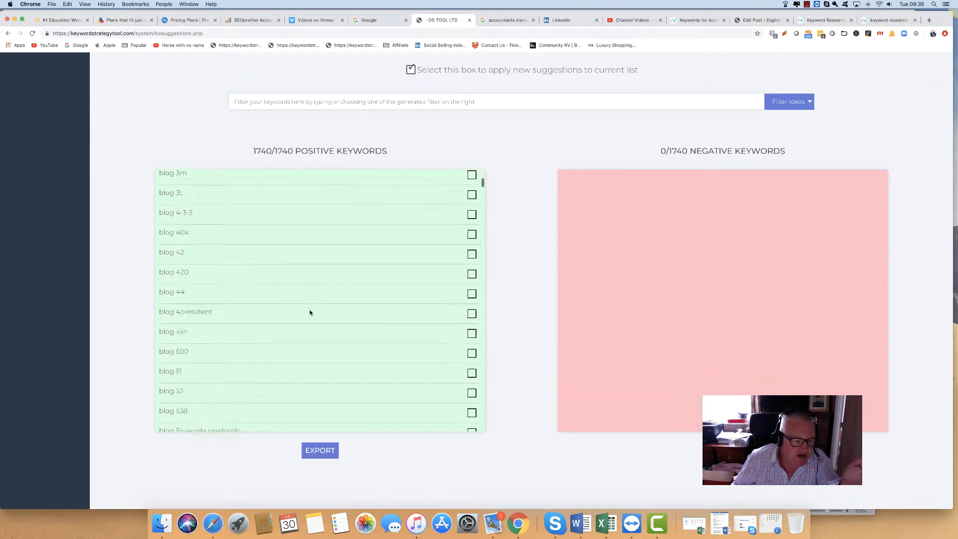
{"action": "scroll", "coordinate": [310, 313], "scroll_direction": "down", "scroll_amount": 10}
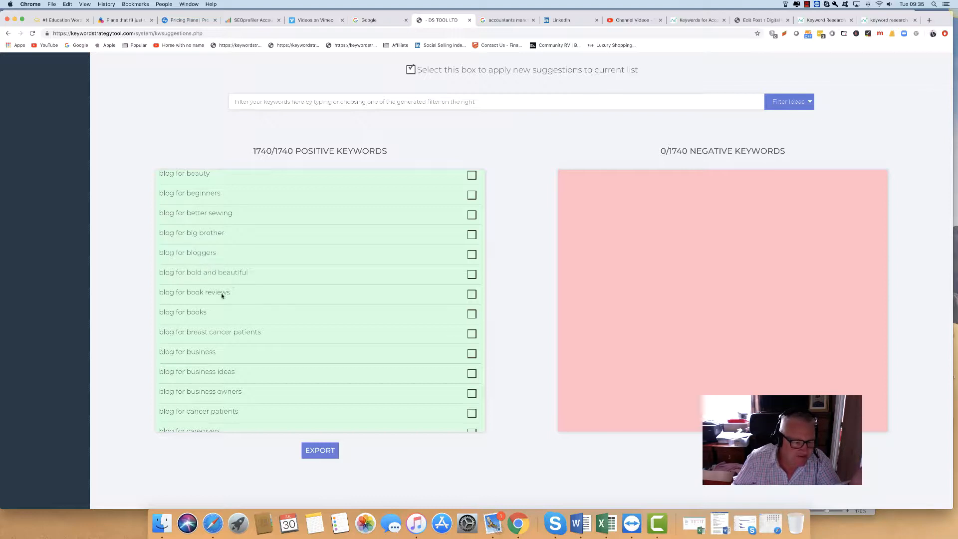
{"action": "scroll", "coordinate": [237, 320], "scroll_direction": "down", "scroll_amount": 2}
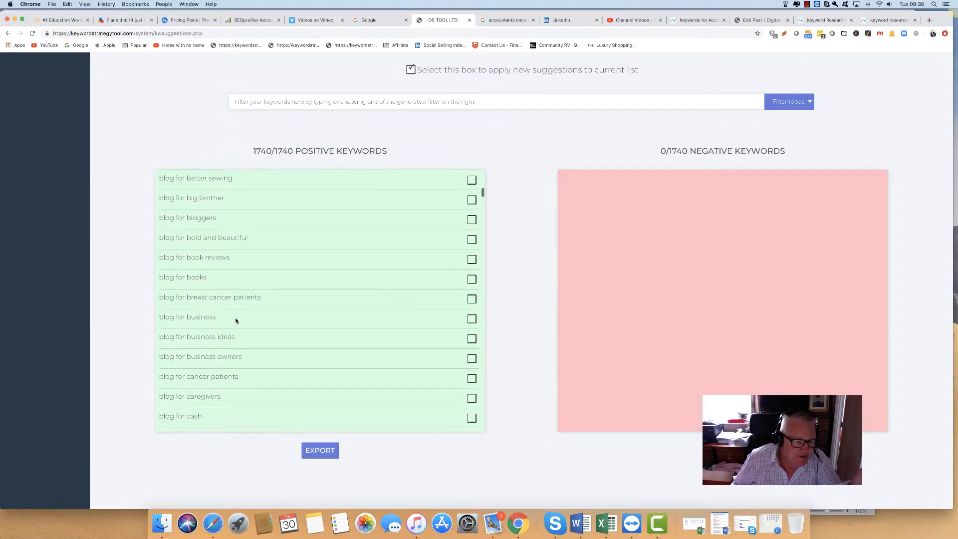
{"action": "scroll", "coordinate": [240, 319], "scroll_direction": "down", "scroll_amount": 10}
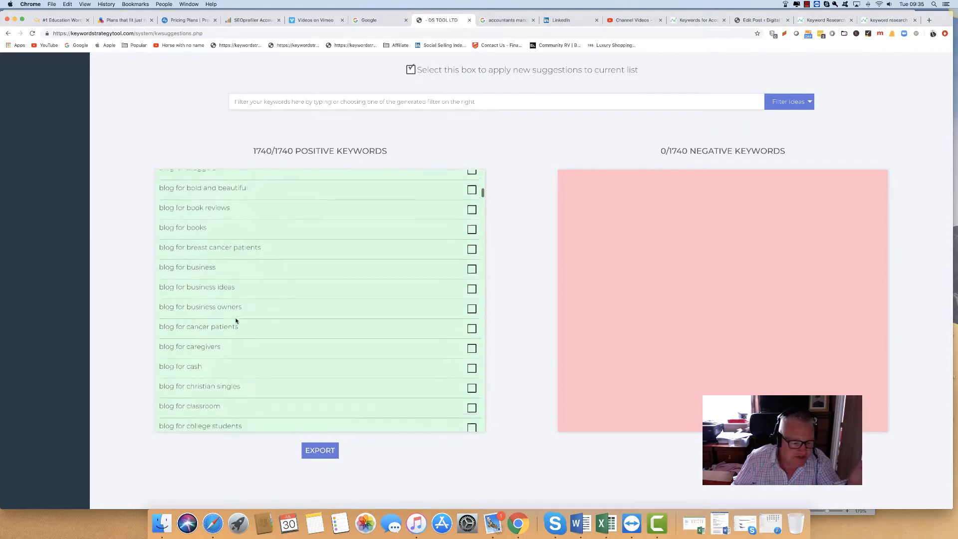
{"action": "scroll", "coordinate": [247, 318], "scroll_direction": "down", "scroll_amount": 12}
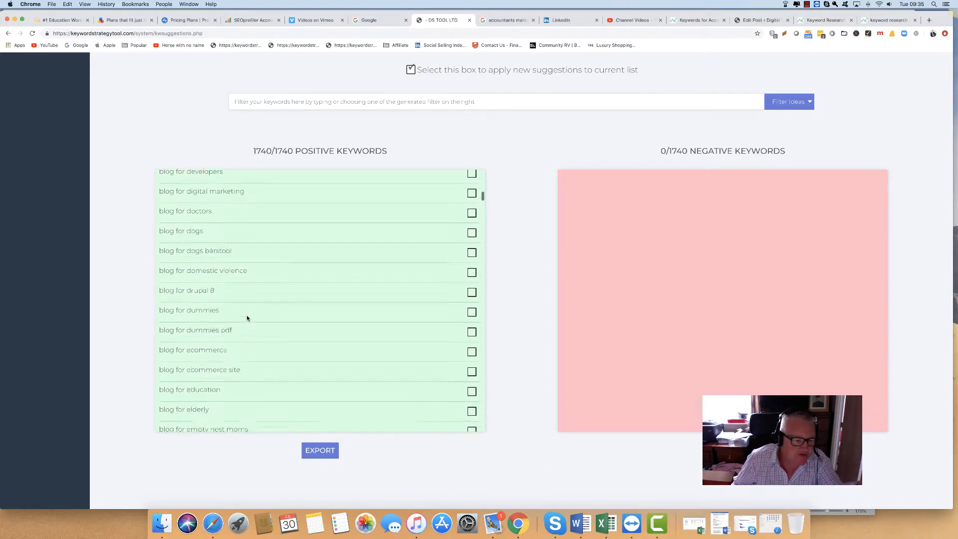
{"action": "scroll", "coordinate": [246, 318], "scroll_direction": "up", "scroll_amount": 10}
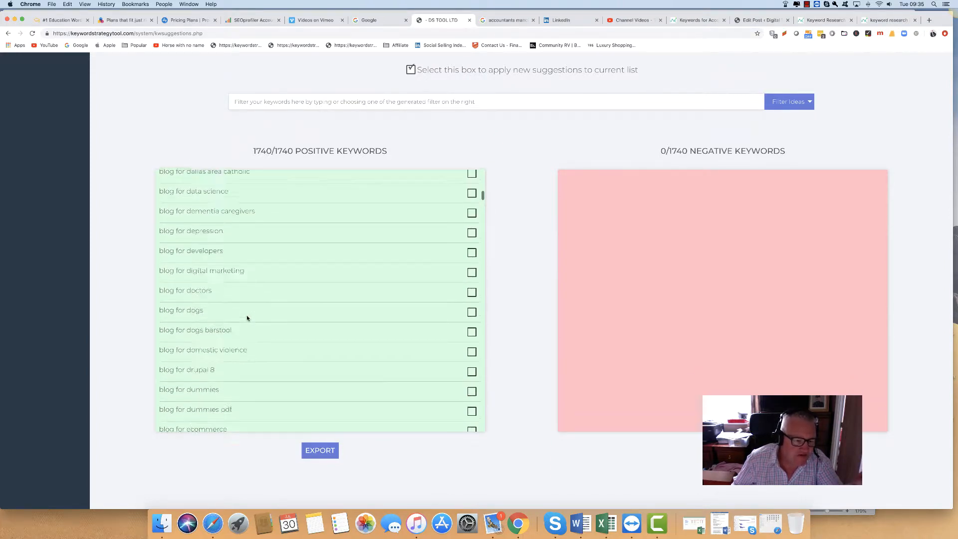
{"action": "scroll", "coordinate": [246, 318], "scroll_direction": "up", "scroll_amount": 8}
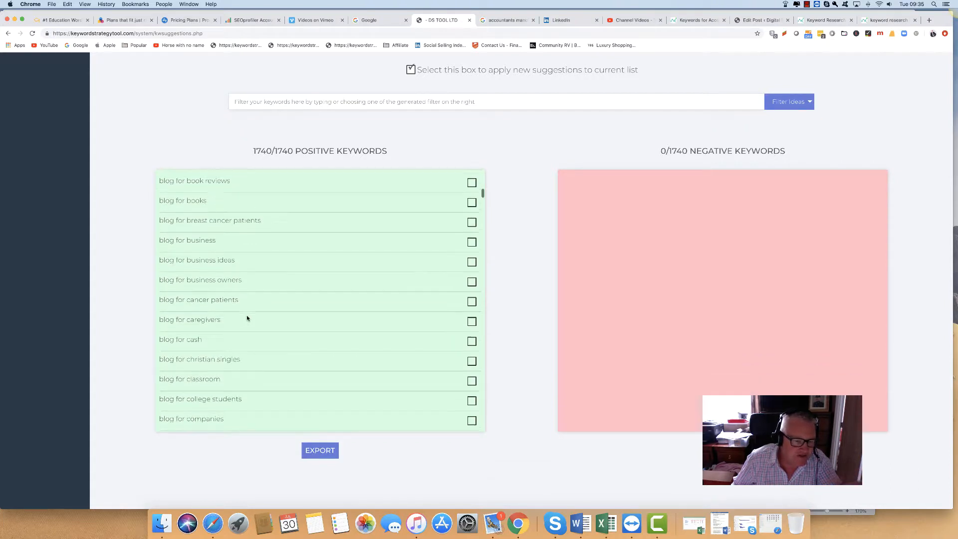
{"action": "scroll", "coordinate": [249, 318], "scroll_direction": "up", "scroll_amount": 8}
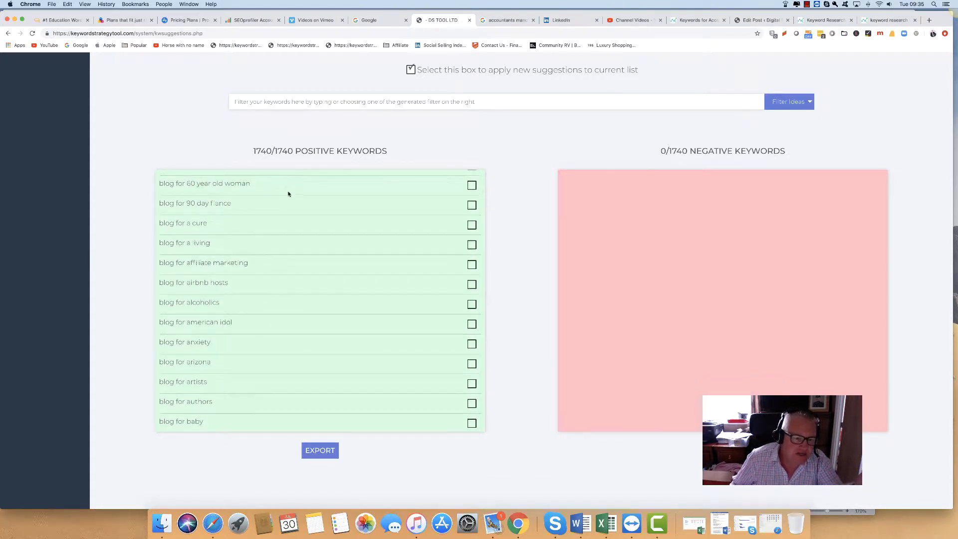
{"action": "scroll", "coordinate": [291, 207], "scroll_direction": "up", "scroll_amount": 10}
{"action": "scroll", "coordinate": [291, 209], "scroll_direction": "up", "scroll_amount": 3}
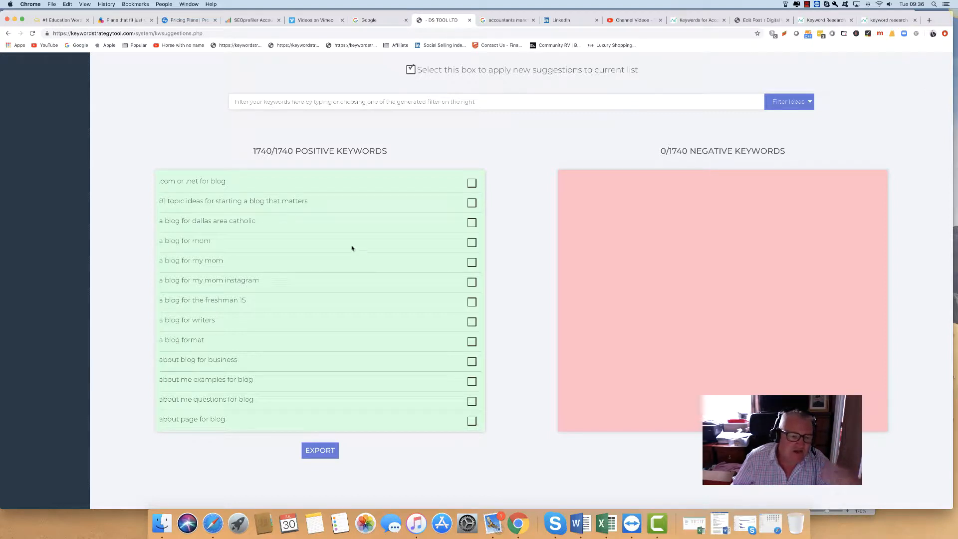
- Filter the keywords by 2017 and move both matching suggestions to the negative keywords
{"action": "scroll", "coordinate": [351, 249], "scroll_direction": "up", "scroll_amount": 3}
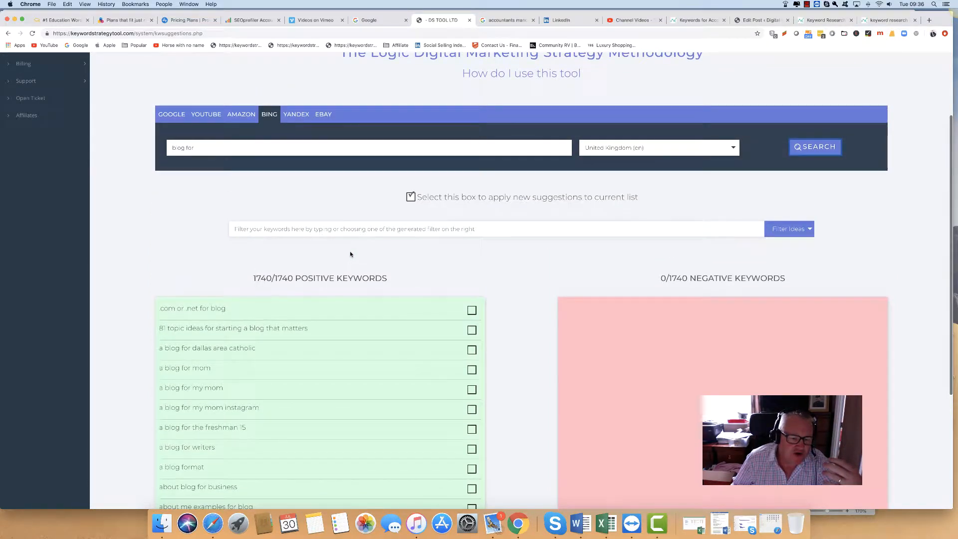
{"action": "left_click", "coordinate": [330, 229]}
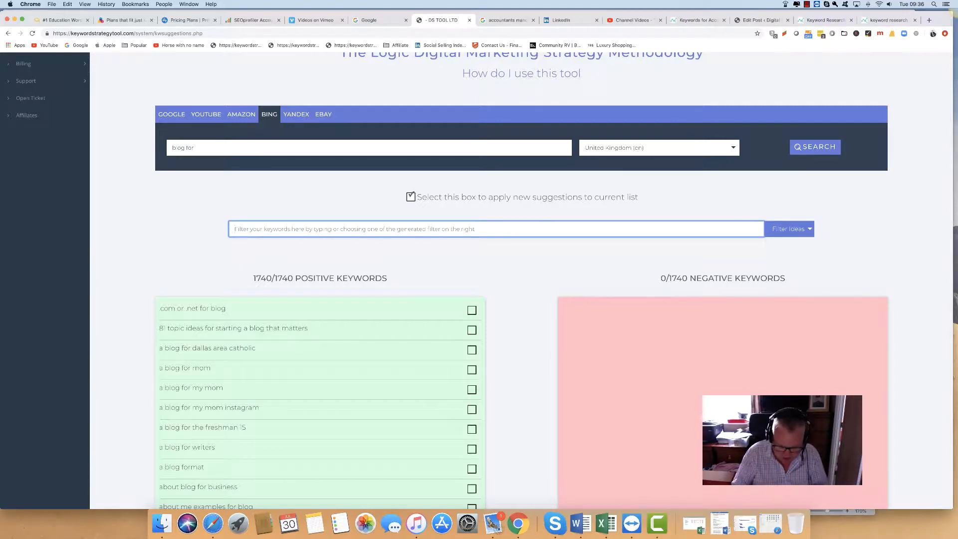
{"action": "type", "text": "2017"}
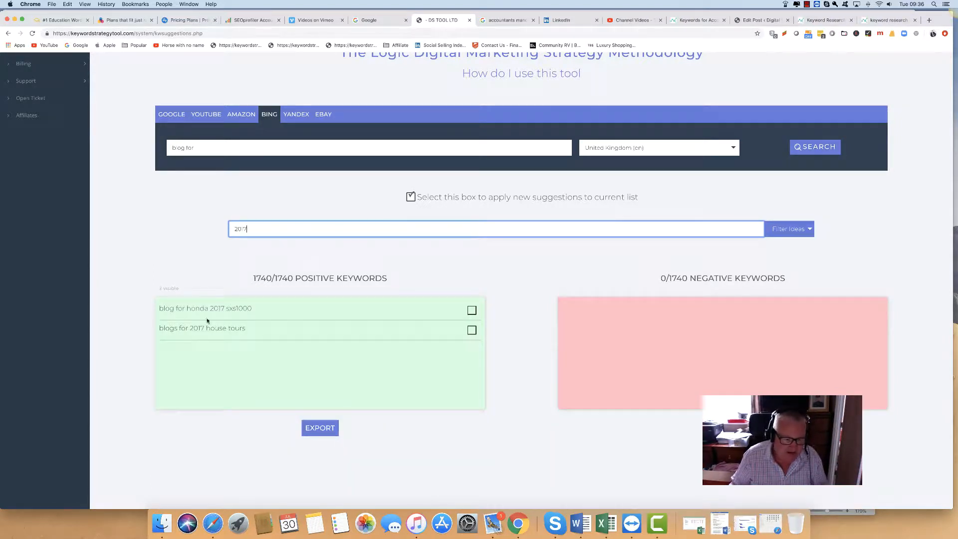
{"action": "left_click", "coordinate": [472, 311]}
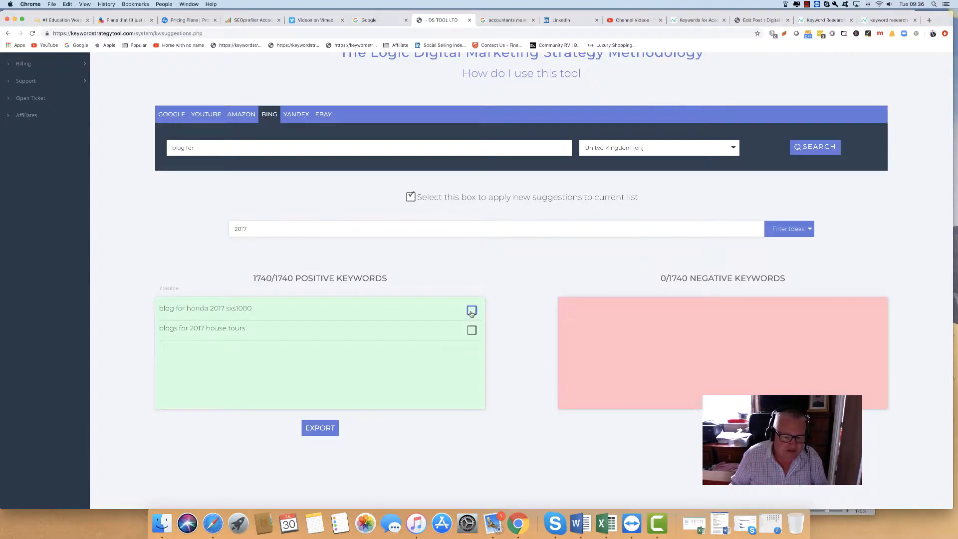
{"action": "left_click", "coordinate": [472, 311]}
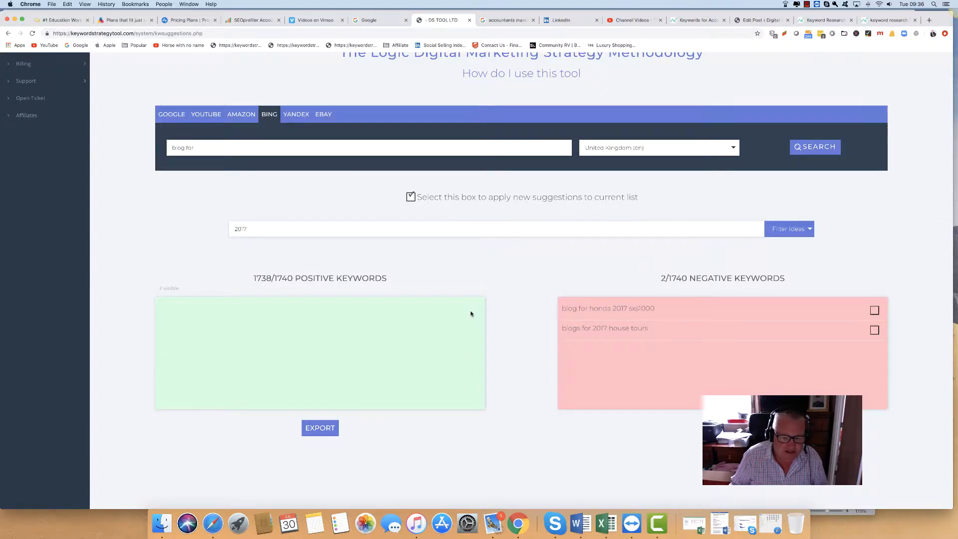
- Filter the keywords by 2018 and move every matching suggestion to the negative keywords
{"action": "left_click", "coordinate": [261, 228]}
{"action": "key", "text": "BackSpace"}
{"action": "type", "text": "8"}
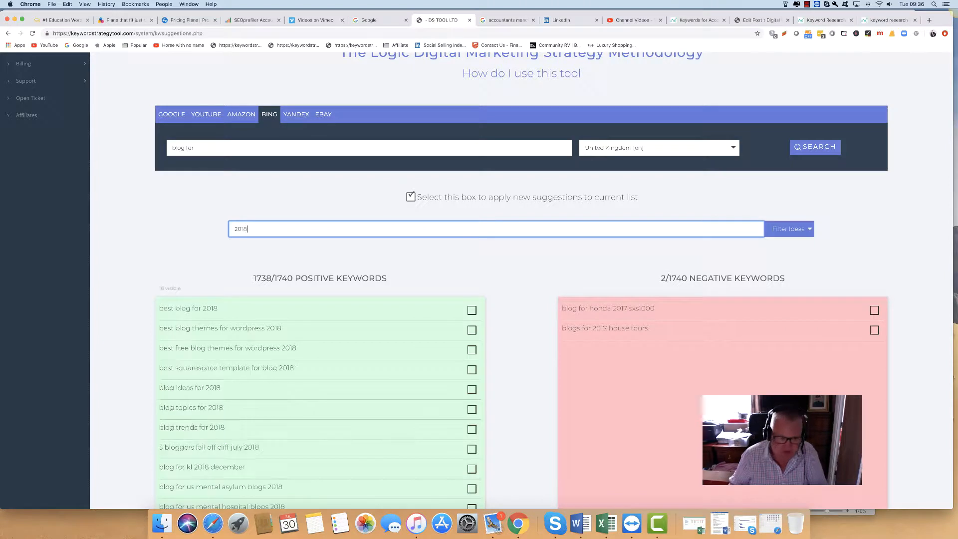
{"action": "left_click", "coordinate": [471, 311]}
{"action": "left_click", "coordinate": [472, 311]}
{"action": "left_click", "coordinate": [472, 311]}
{"action": "left_click", "coordinate": [472, 311]}
{"action": "left_click", "coordinate": [471, 311]}
{"action": "left_click", "coordinate": [471, 310]}
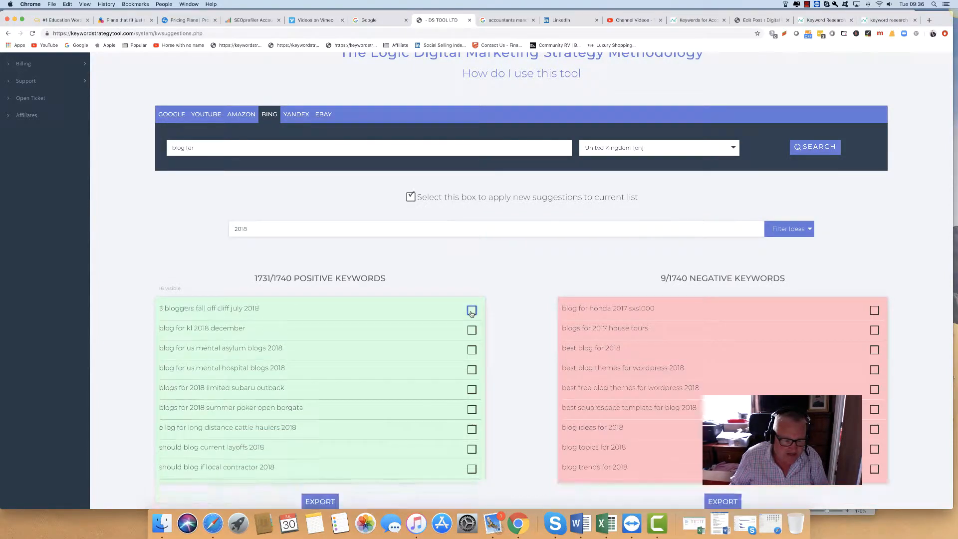
{"action": "left_click", "coordinate": [471, 310]}
{"action": "left_click", "coordinate": [472, 311]}
{"action": "left_click", "coordinate": [472, 310]}
{"action": "left_click", "coordinate": [472, 310]}
{"action": "left_click", "coordinate": [472, 310]}
{"action": "left_click", "coordinate": [471, 311]}
{"action": "left_click", "coordinate": [472, 311]}
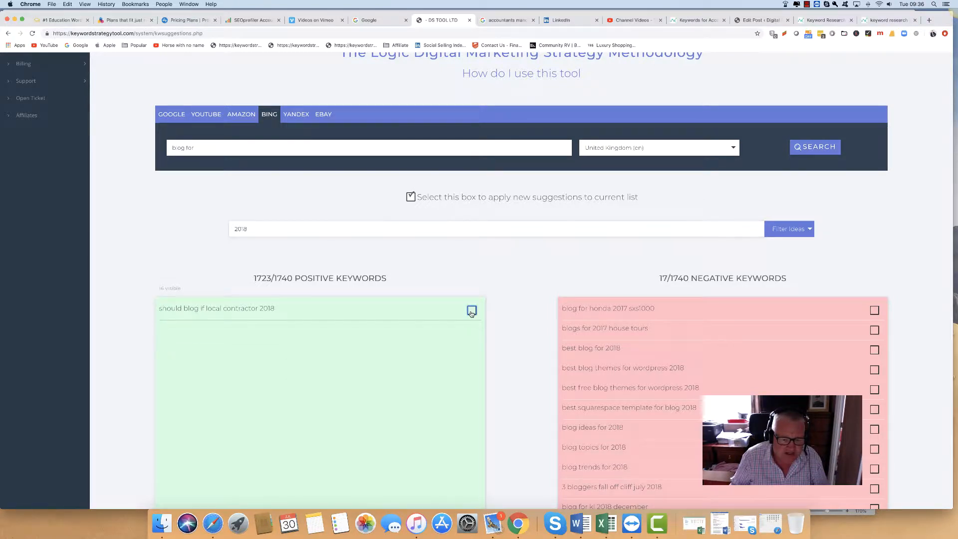
{"action": "left_click", "coordinate": [472, 310]}
- Clear the keyword filter so that the full lists are displayed again
{"action": "left_click", "coordinate": [254, 232]}
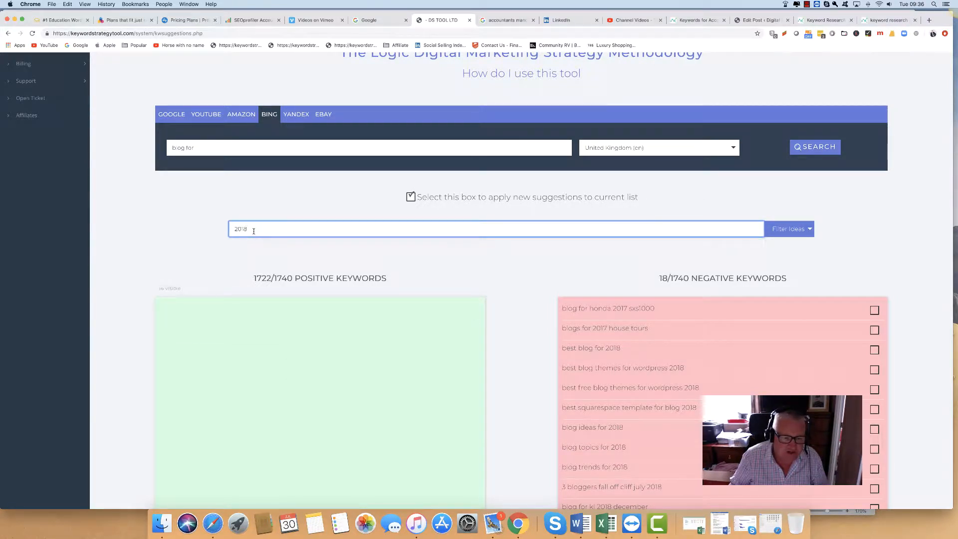
{"action": "key", "text": "BackSpace"}
{"action": "key", "text": "BackSpace"}
{"action": "key", "text": "BackSpace"}
{"action": "key", "text": "BackSpace"}
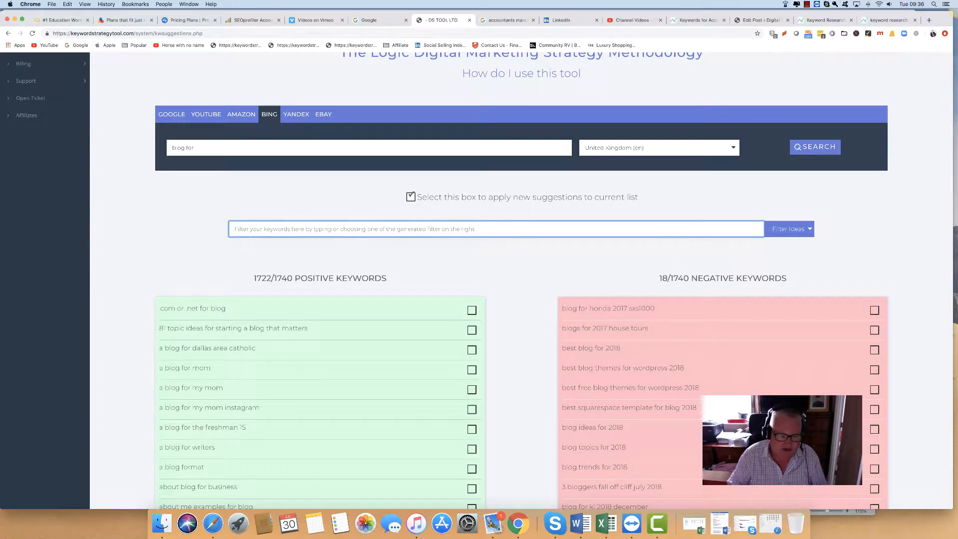
- Export the positive keywords and open the downloaded file in Excel
{"action": "scroll", "coordinate": [516, 292], "scroll_direction": "down", "scroll_amount": 5}
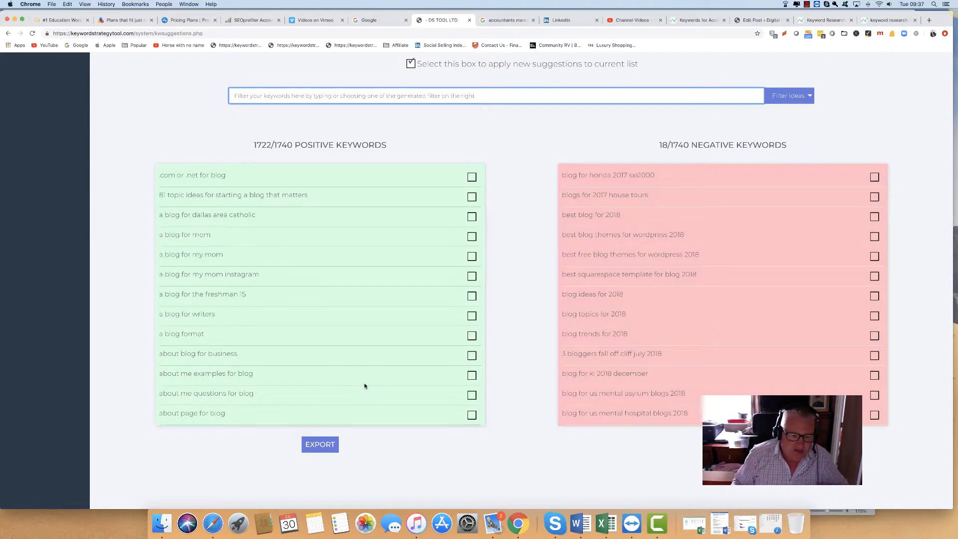
{"action": "scroll", "coordinate": [365, 386], "scroll_direction": "down", "scroll_amount": 1}
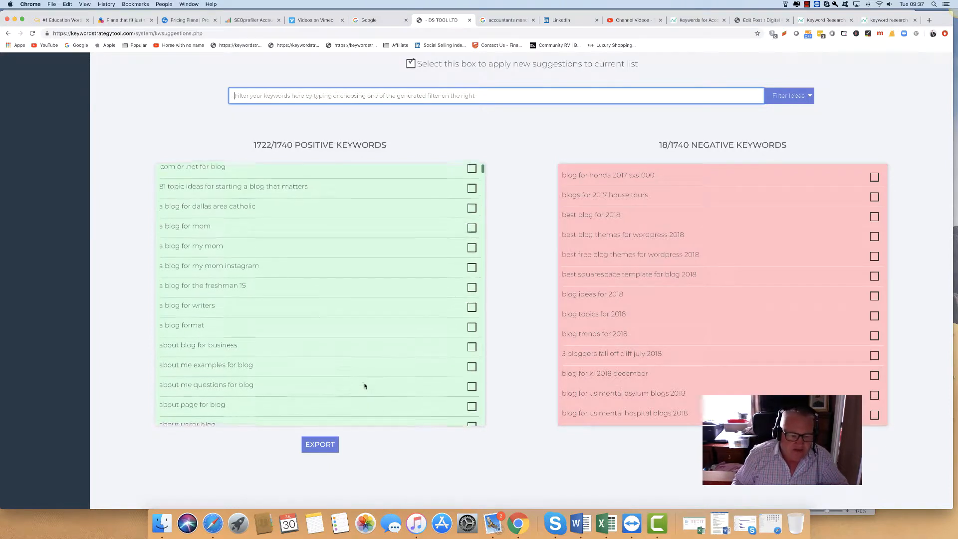
{"action": "left_click", "coordinate": [320, 446]}
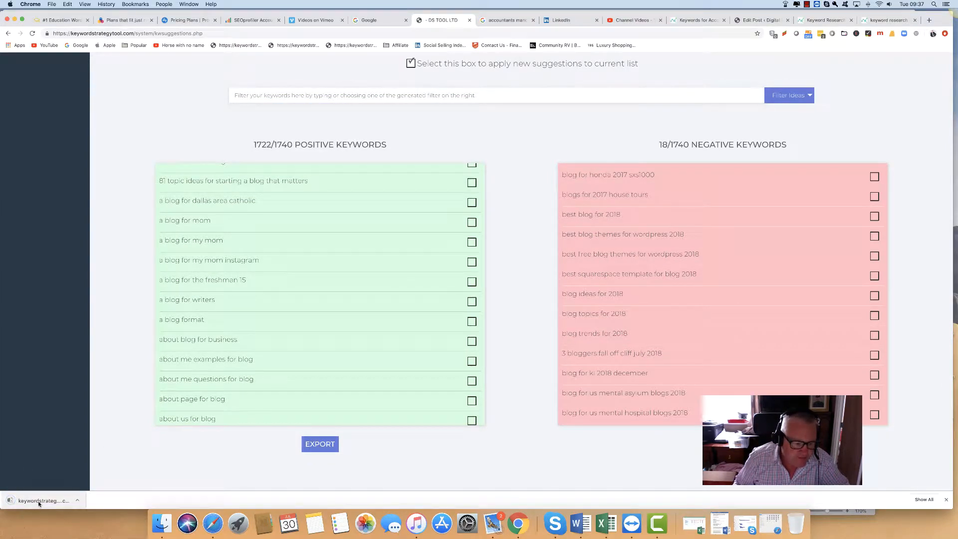
{"action": "left_click", "coordinate": [38, 502]}
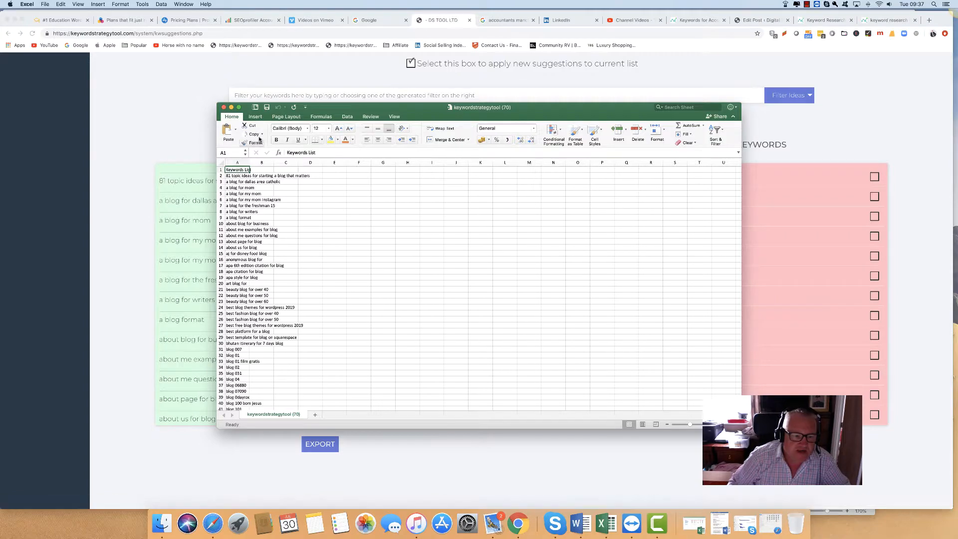
- Enlarge the view of the exported sheet to 170% and look through the keyword list for blog topic ideas
{"action": "left_click_drag", "start_coordinate": [335, 113], "coordinate": [342, 54]}
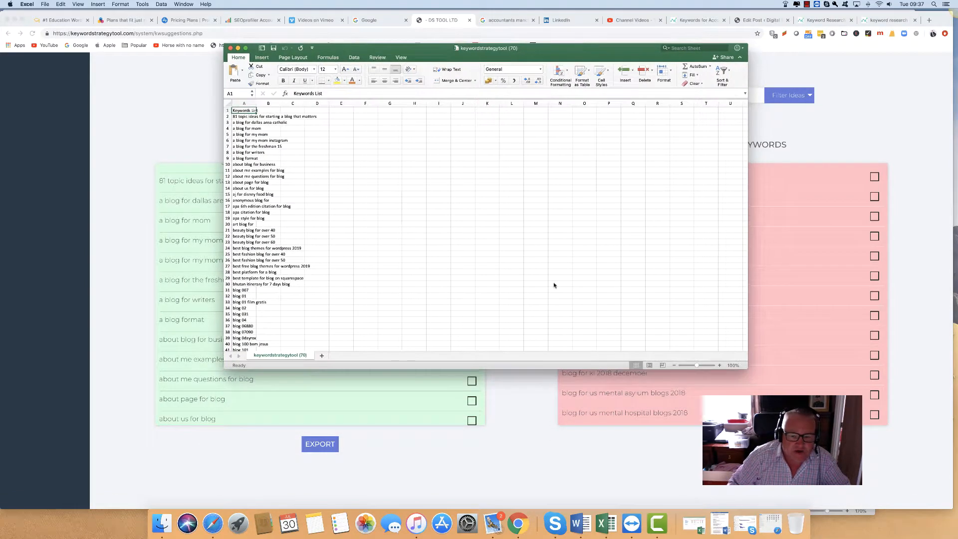
{"action": "left_click", "coordinate": [720, 365]}
{"action": "left_click", "coordinate": [719, 366]}
{"action": "left_click", "coordinate": [720, 365]}
{"action": "left_click", "coordinate": [720, 365]}
{"action": "left_click", "coordinate": [720, 365]}
{"action": "left_click", "coordinate": [720, 366]}
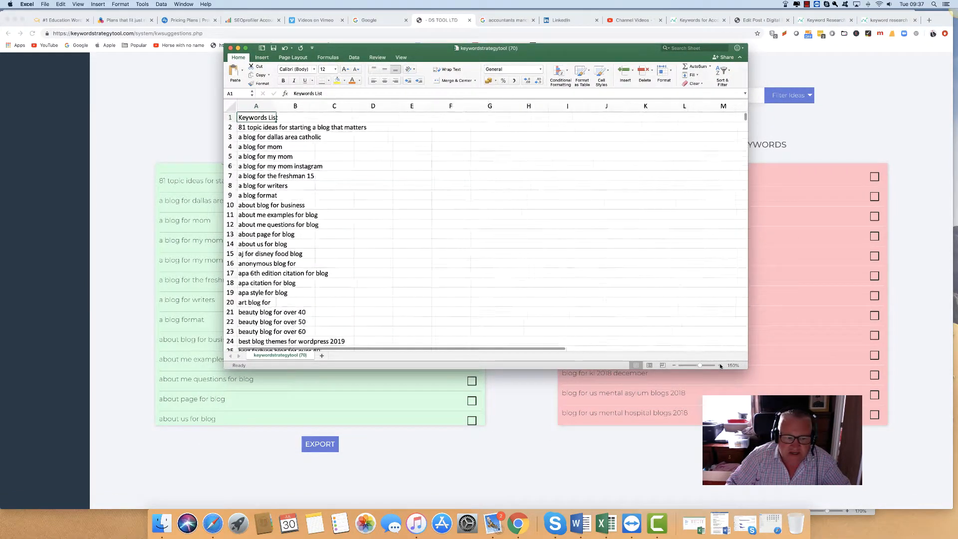
{"action": "left_click", "coordinate": [720, 366]}
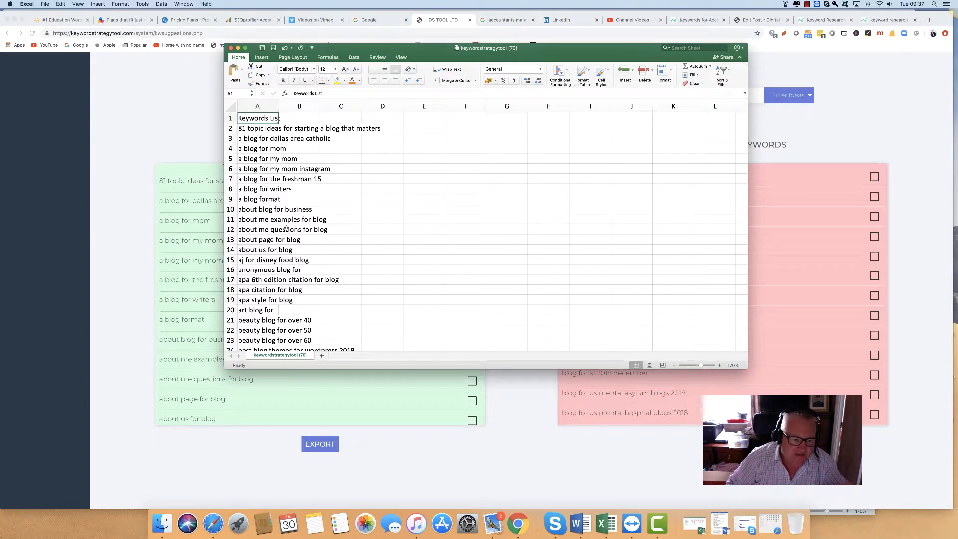
{"action": "scroll", "coordinate": [325, 241], "scroll_direction": "down", "scroll_amount": 20}
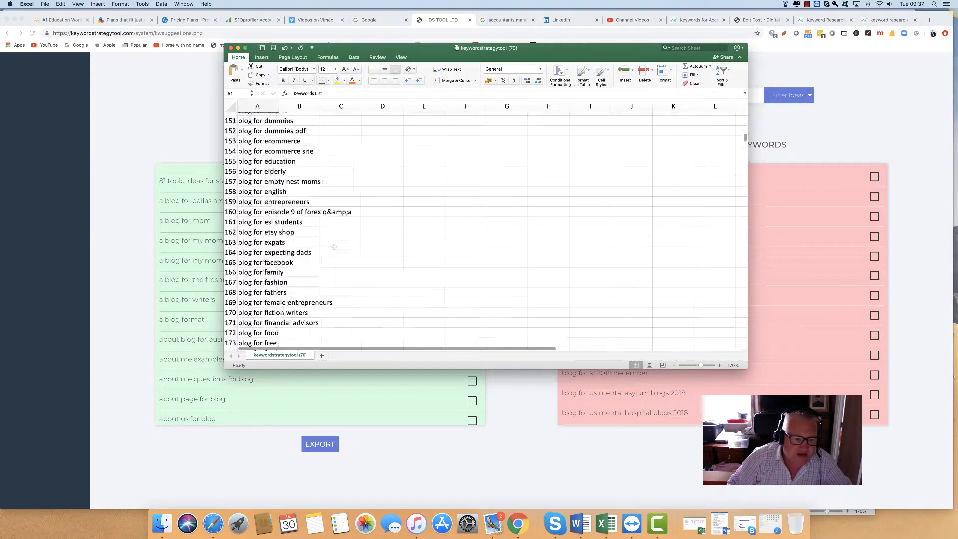
{"action": "scroll", "coordinate": [336, 246], "scroll_direction": "down", "scroll_amount": 20}
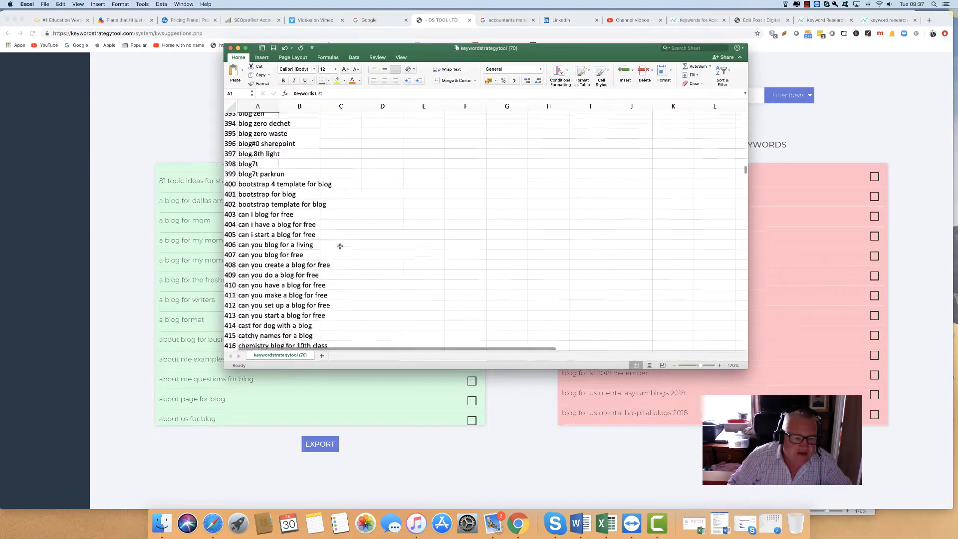
{"action": "scroll", "coordinate": [340, 245], "scroll_direction": "down", "scroll_amount": 20}
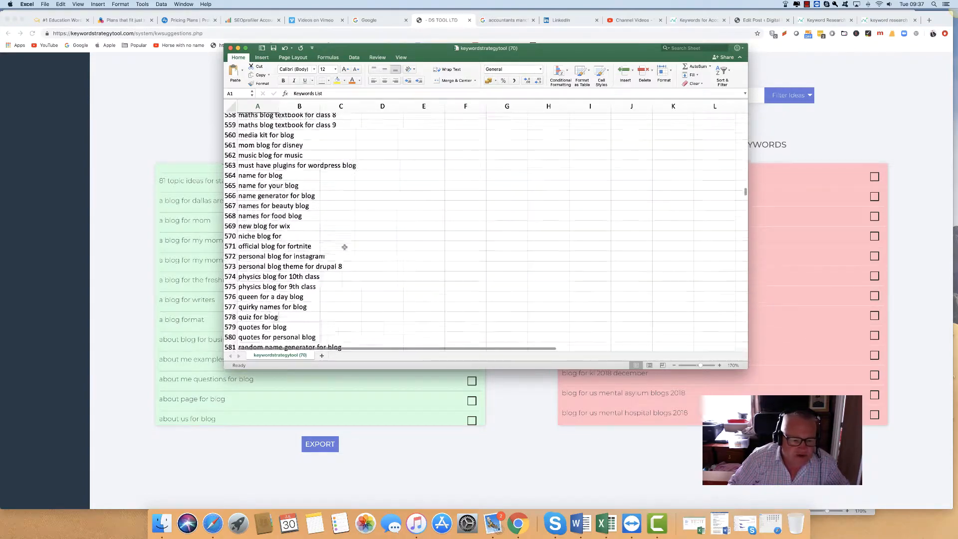
{"action": "scroll", "coordinate": [346, 247], "scroll_direction": "up", "scroll_amount": 20}
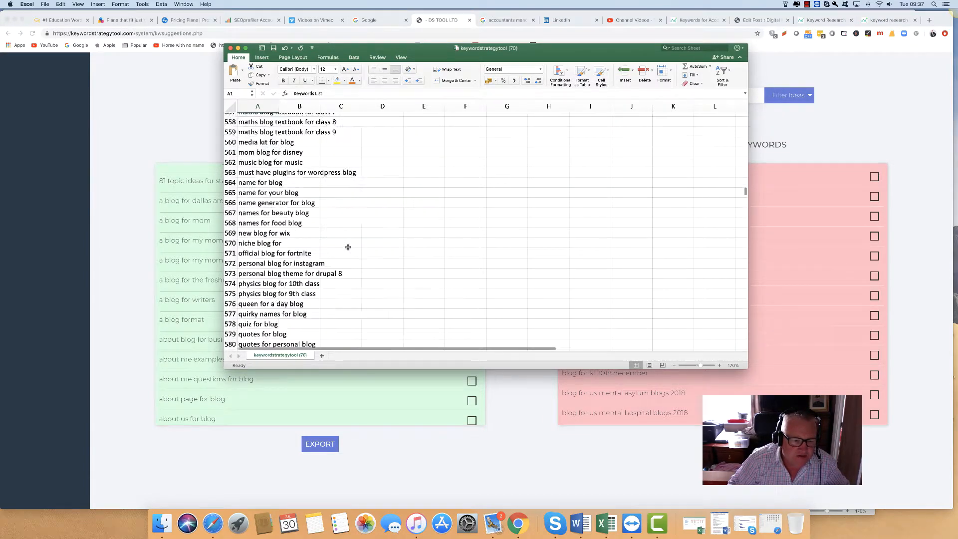
{"action": "scroll", "coordinate": [345, 247], "scroll_direction": "up", "scroll_amount": 20}
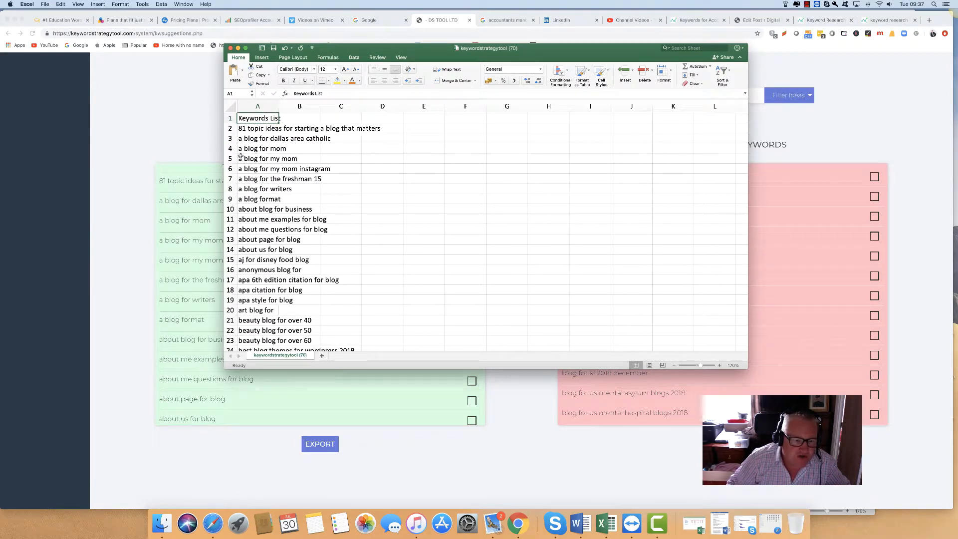
- Copy the block of keywords in column A from row 4 to row 807
{"action": "mouse_move", "coordinate": [250, 300]}
{"action": "left_mouse_down"}
{"action": "mouse_move", "coordinate": [246, 444]}
{"action": "mouse_move", "coordinate": [258, 297]}
{"action": "left_mouse_up"}
{"action": "right_click", "coordinate": [258, 297]}
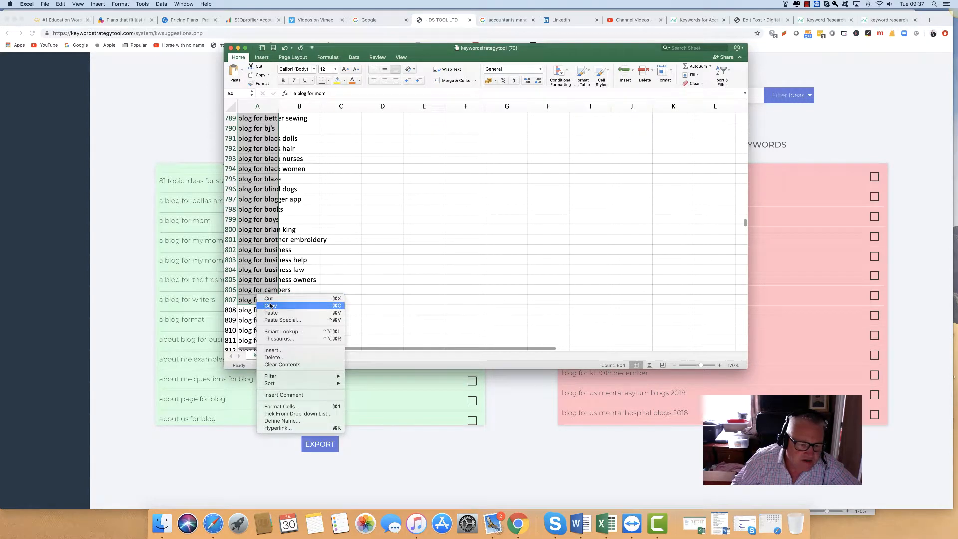
{"action": "left_click", "coordinate": [270, 306]}
- Switch back to Chrome, open the keyword tool's Search Volume page and set the metric currency to British Pound
{"action": "scroll", "coordinate": [124, 199], "scroll_direction": "up", "scroll_amount": 5}
{"action": "left_click", "coordinate": [123, 183]}
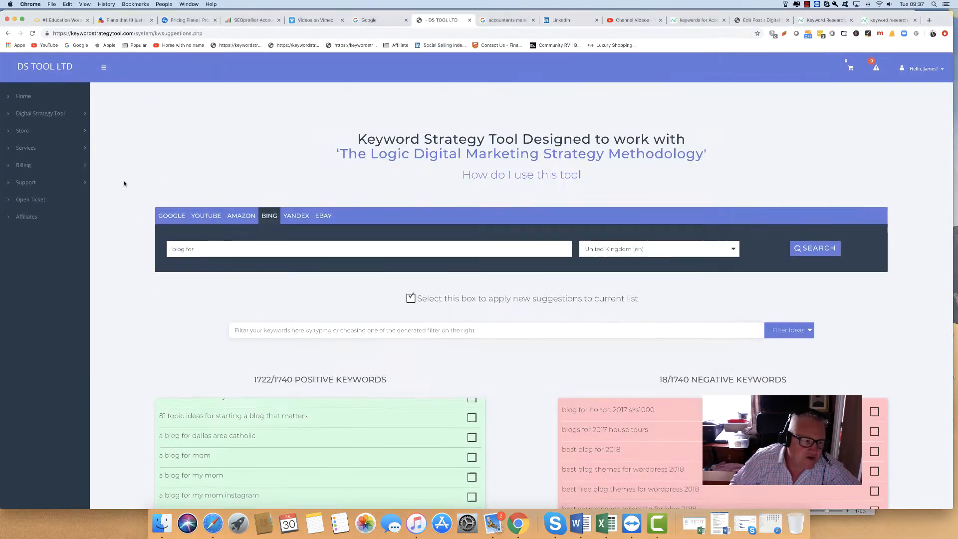
{"action": "left_click", "coordinate": [40, 114]}
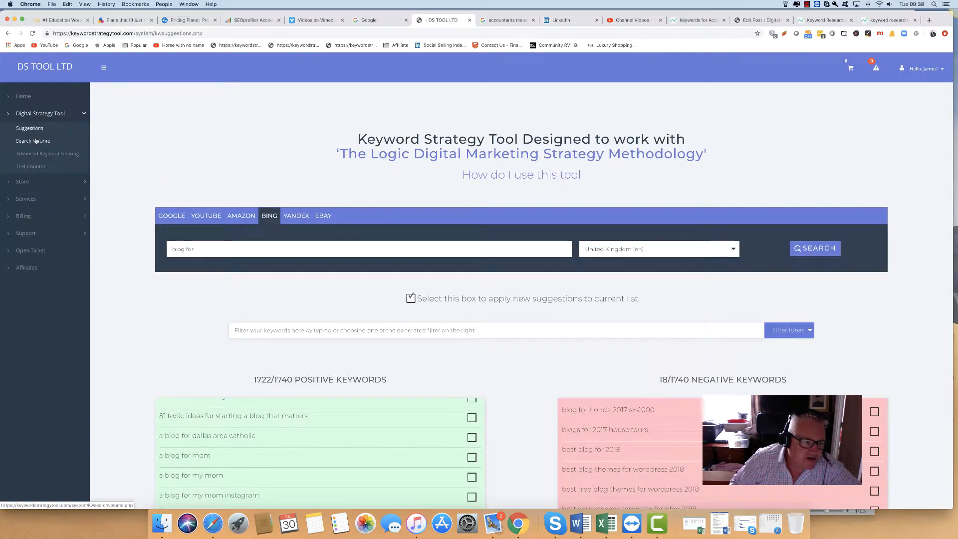
{"action": "left_click", "coordinate": [36, 141]}
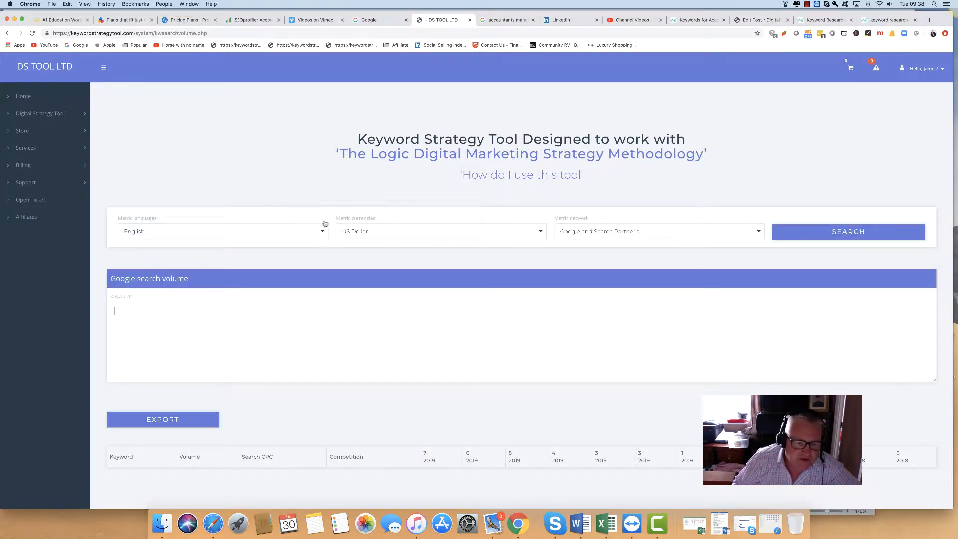
{"action": "left_click", "coordinate": [381, 233]}
{"action": "left_click", "coordinate": [372, 262]}
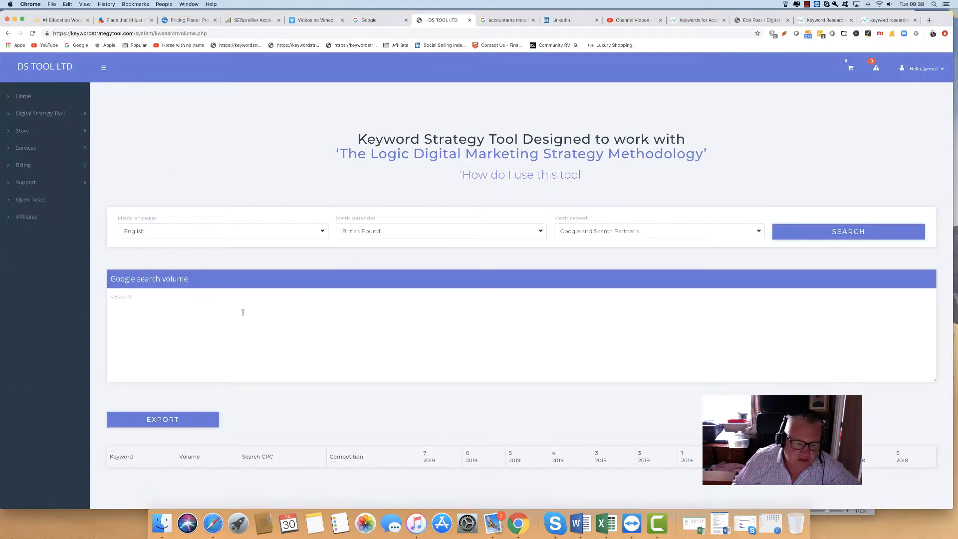
- Paste the copied keywords into the Google search volume field and run the search
{"action": "right_click", "coordinate": [119, 310]}
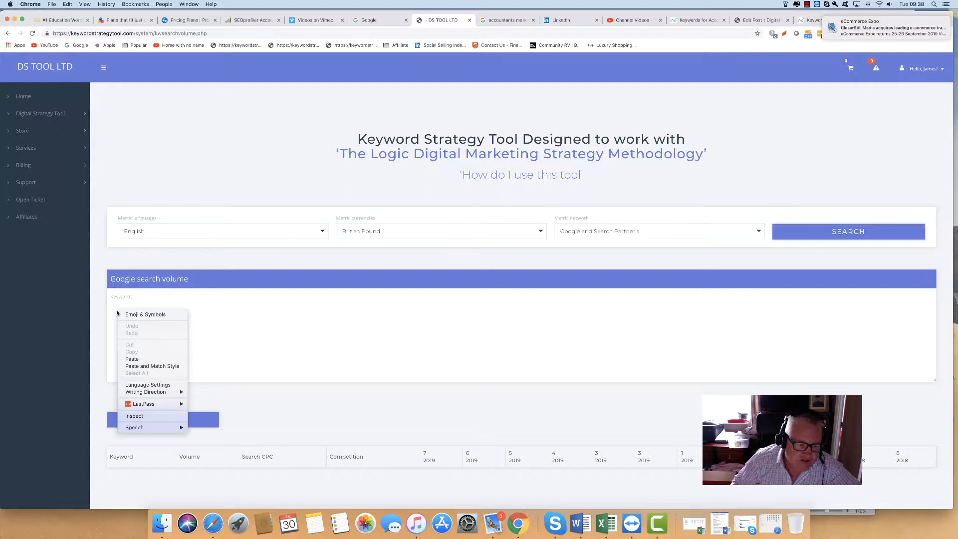
{"action": "left_click", "coordinate": [132, 360]}
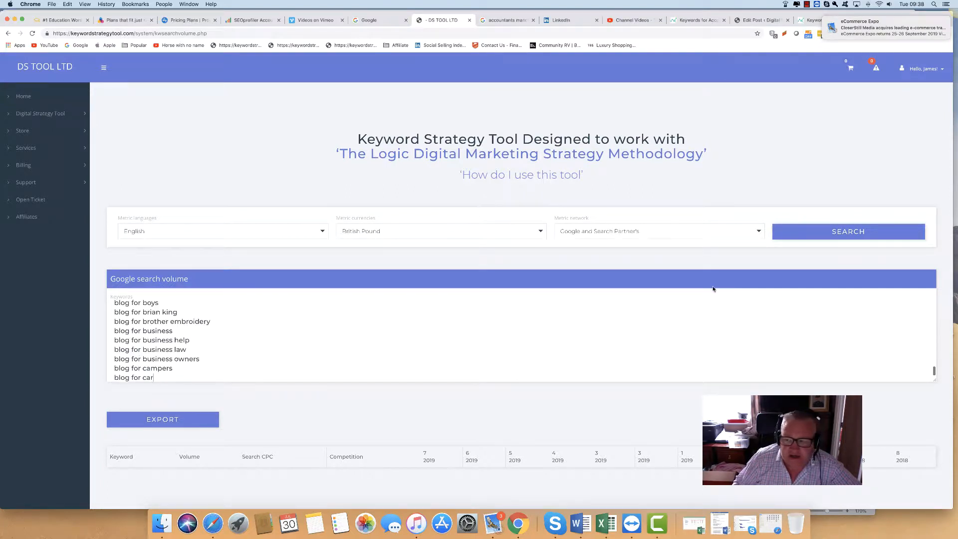
{"action": "scroll", "coordinate": [735, 181], "scroll_direction": "down", "scroll_amount": 2}
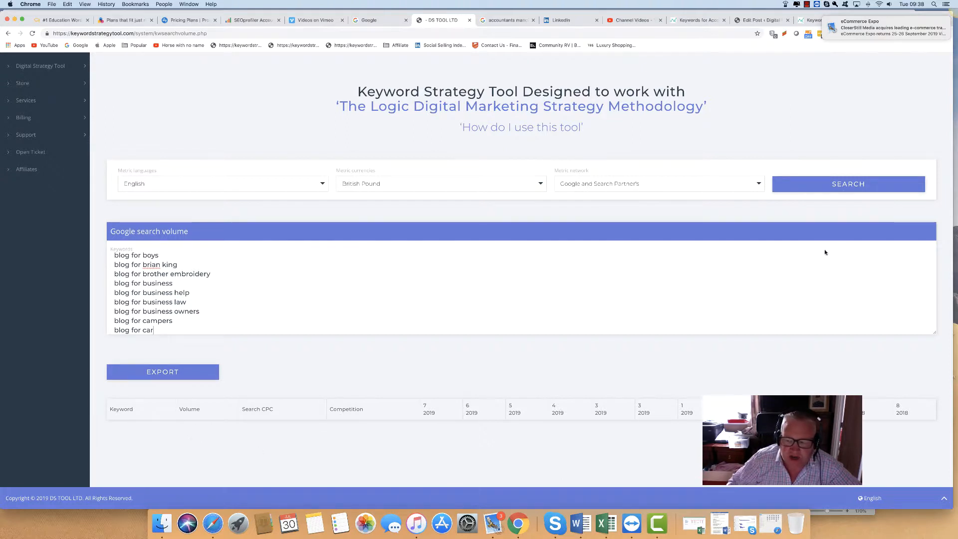
{"action": "left_click", "coordinate": [843, 185]}
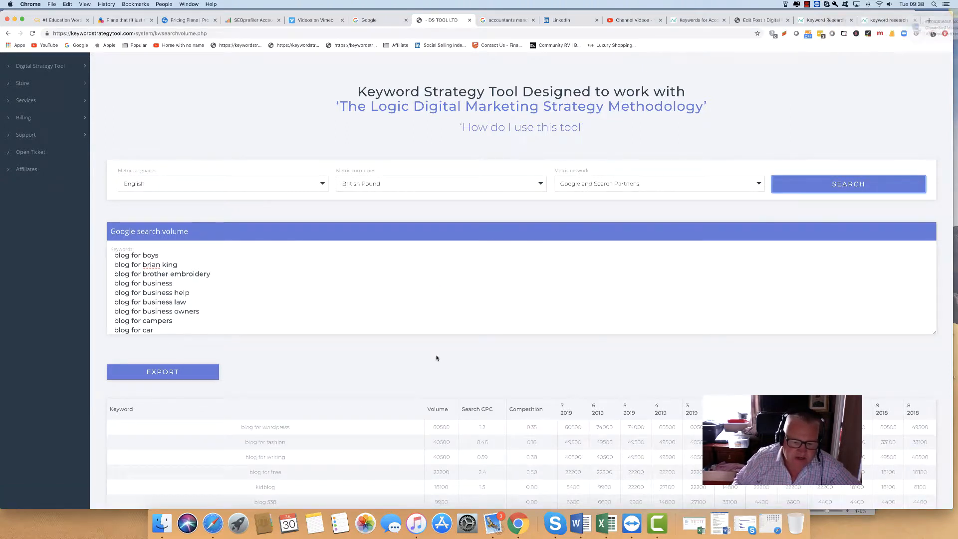
- Export the search volume results and open the downloaded file in Excel
{"action": "scroll", "coordinate": [436, 357], "scroll_direction": "down", "scroll_amount": 5}
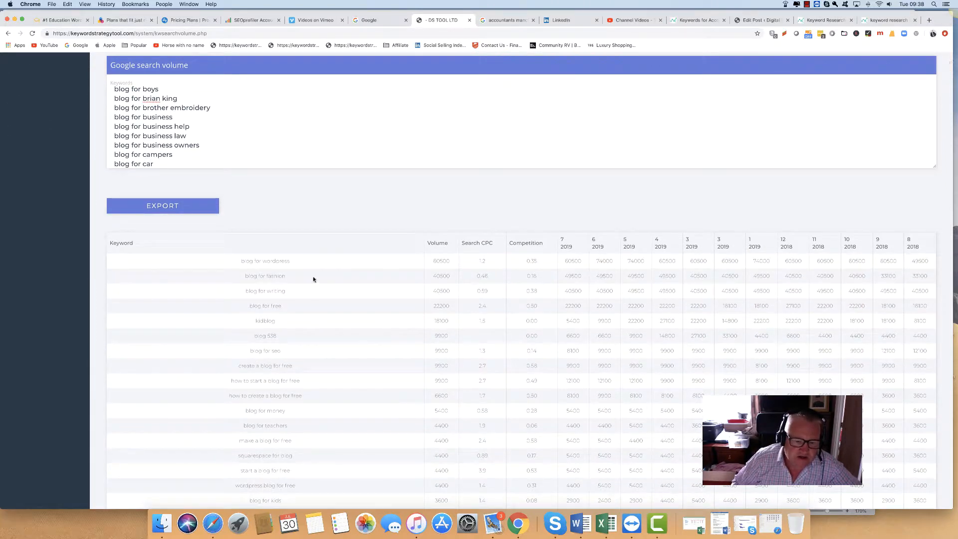
{"action": "left_click", "coordinate": [163, 207]}
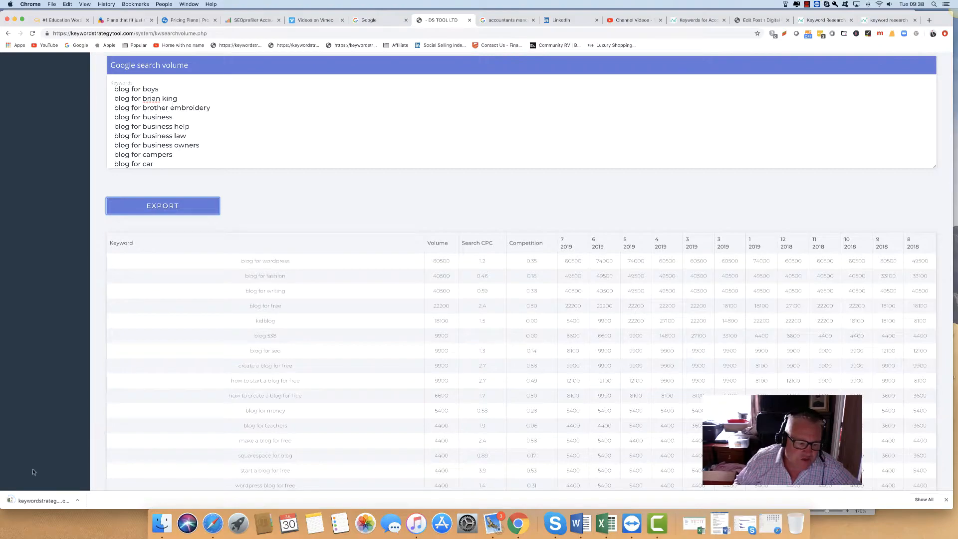
{"action": "left_click", "coordinate": [34, 500]}
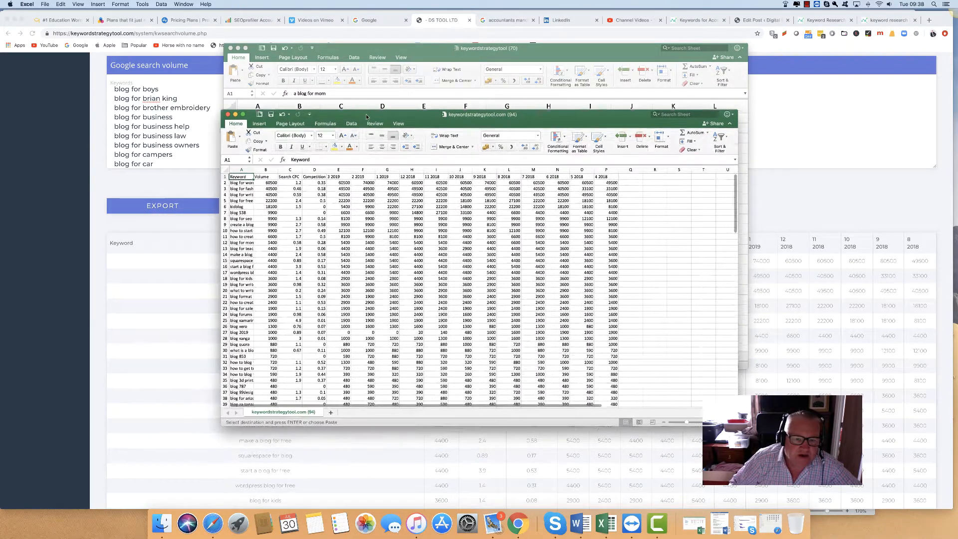
- Move and enlarge the search volume workbook's window and zoom its sheet in to 180%
{"action": "left_click_drag", "start_coordinate": [366, 114], "coordinate": [224, 30]}
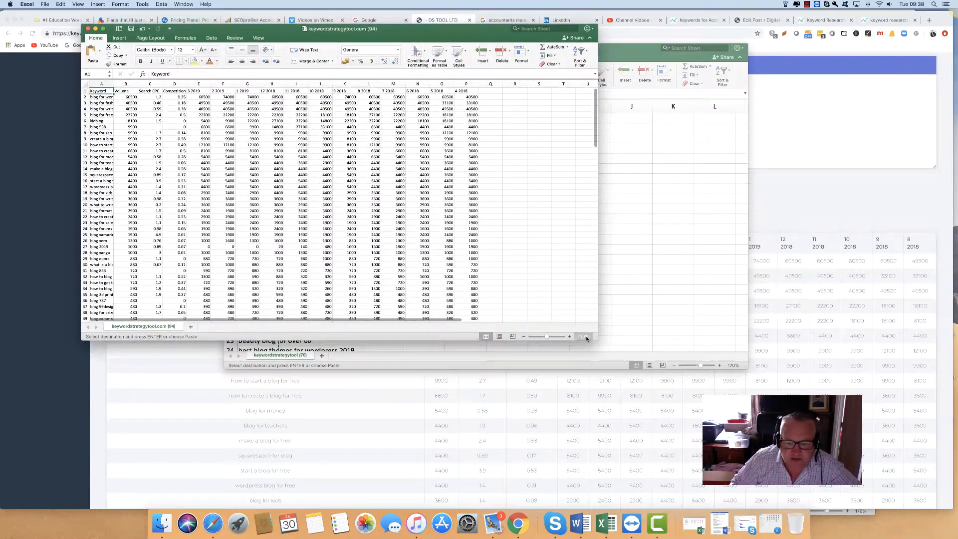
{"action": "left_click_drag", "start_coordinate": [596, 339], "coordinate": [856, 497]}
{"action": "left_click", "coordinate": [850, 493]}
{"action": "left_click", "coordinate": [850, 493]}
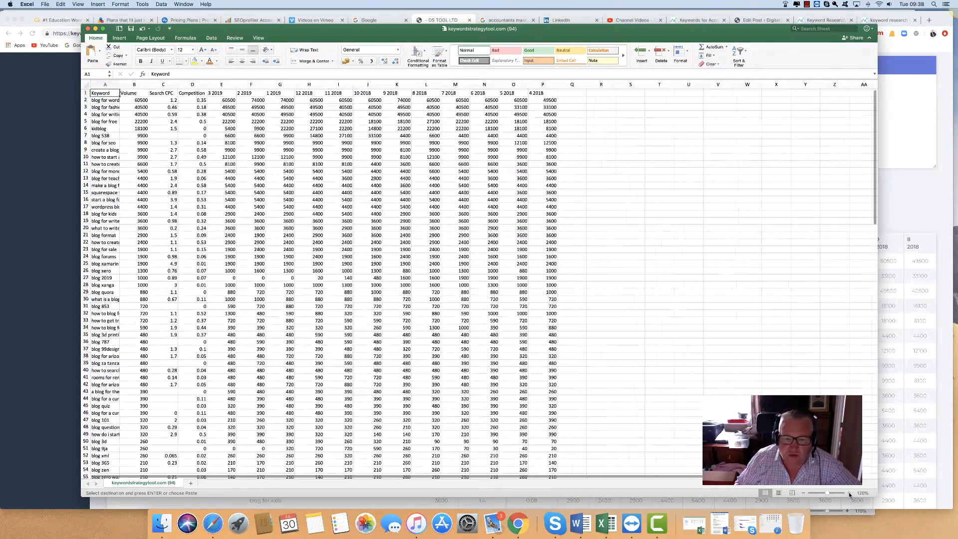
{"action": "left_click", "coordinate": [850, 493]}
{"action": "left_click", "coordinate": [850, 493]}
{"action": "left_click", "coordinate": [850, 493]}
{"action": "left_click", "coordinate": [850, 494]}
{"action": "left_click", "coordinate": [849, 493]}
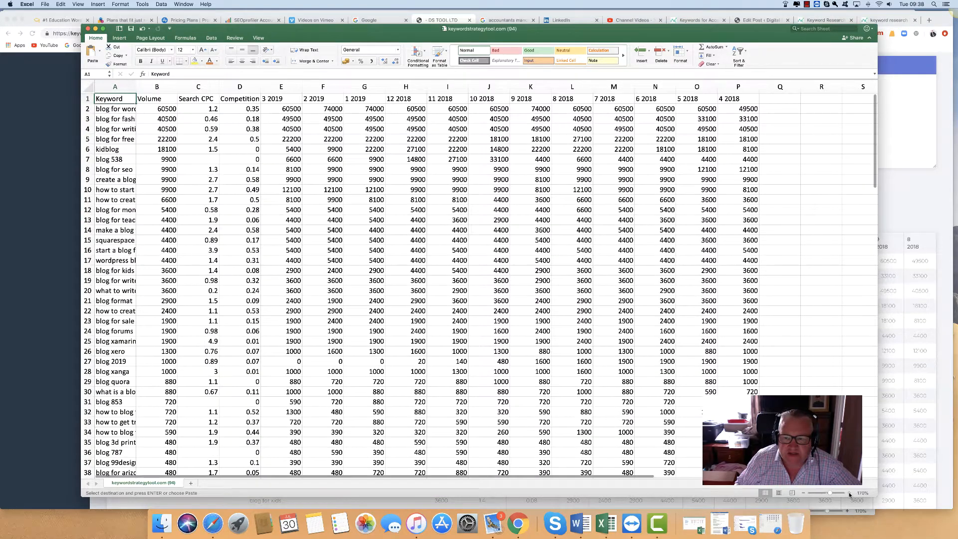
{"action": "left_click", "coordinate": [849, 494]}
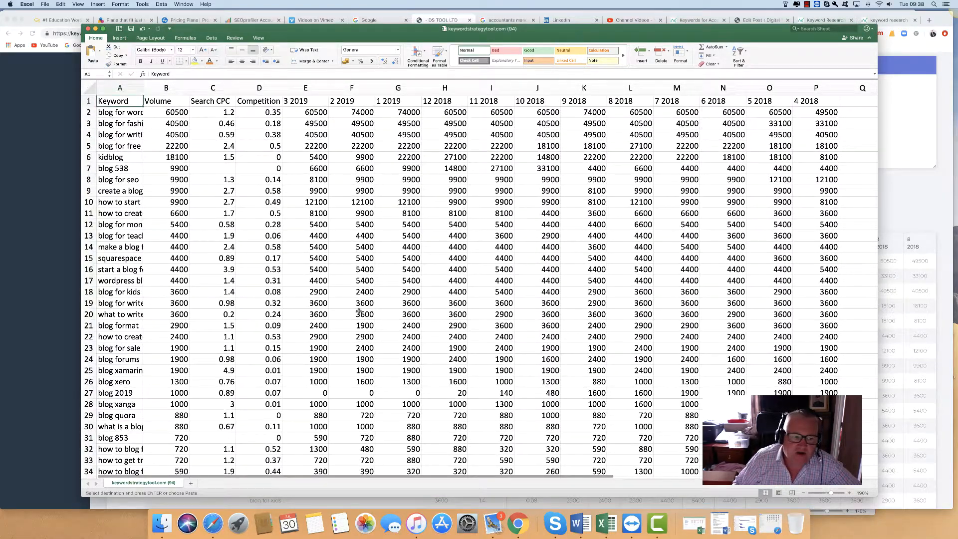
- Widen the Keyword column to fit the longer keywords and set the sheet's zoom to 170%
{"action": "left_click_drag", "start_coordinate": [143, 88], "coordinate": [231, 89]}
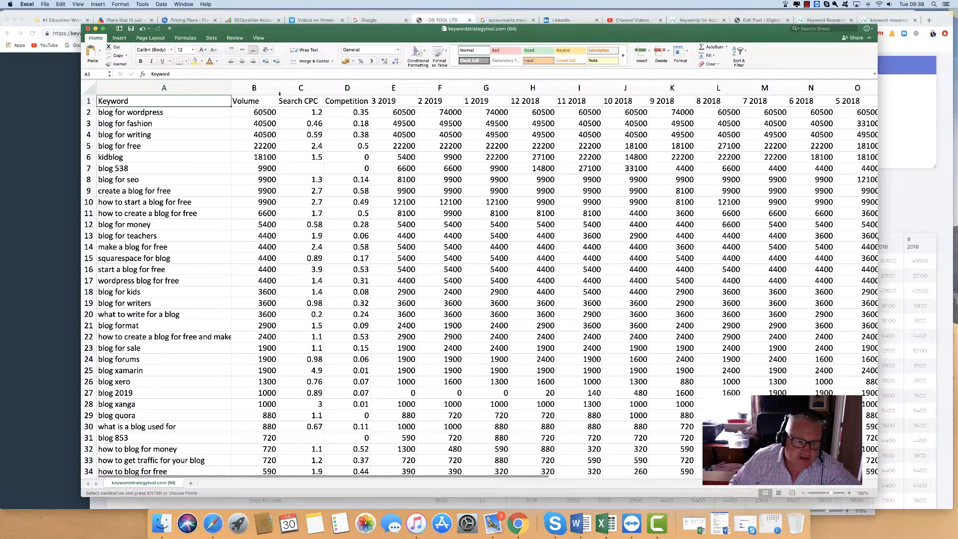
{"action": "left_click", "coordinate": [804, 492]}
{"action": "left_click", "coordinate": [804, 492]}
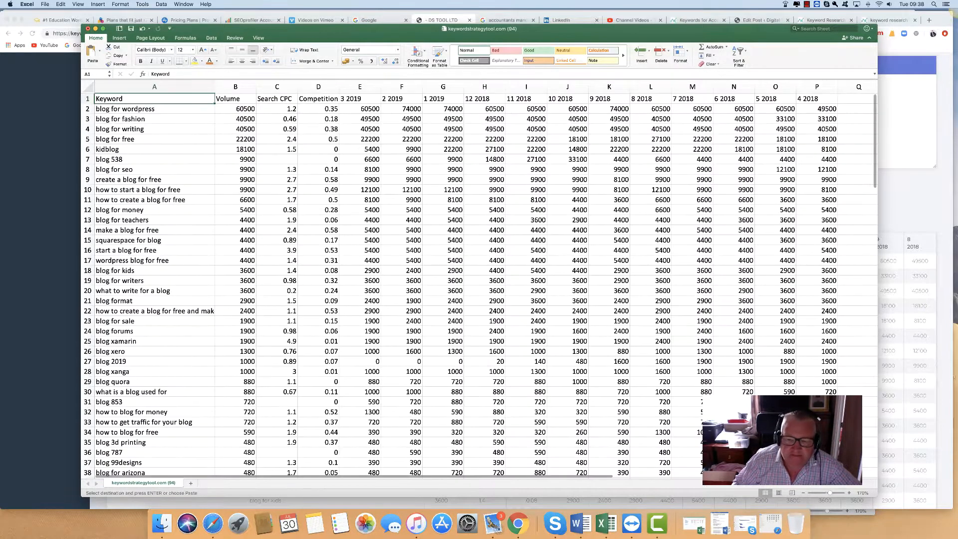
- Review the full Keyword list and the Volume, Search CPC and Competition columns of the search volume sheet
{"action": "left_click", "coordinate": [168, 90]}
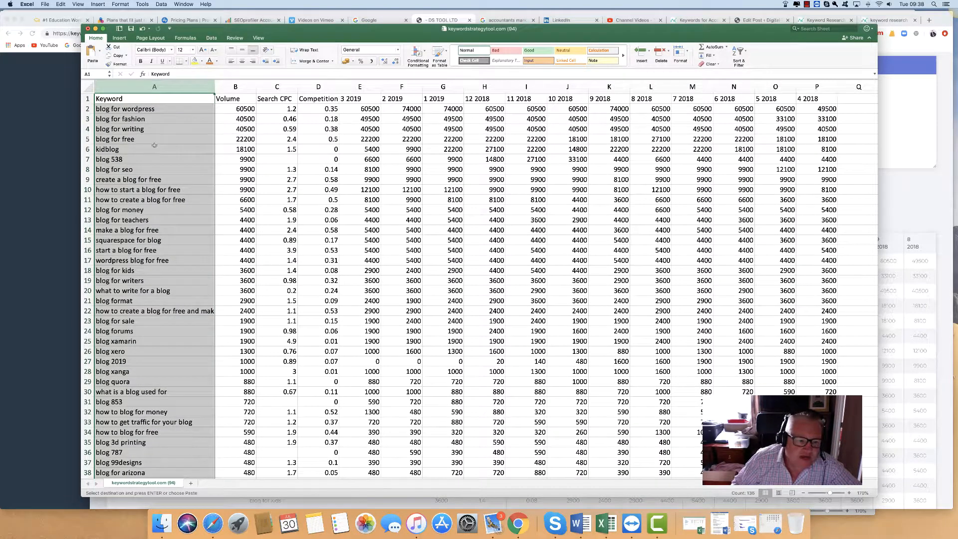
{"action": "scroll", "coordinate": [201, 145], "scroll_direction": "down", "scroll_amount": 10}
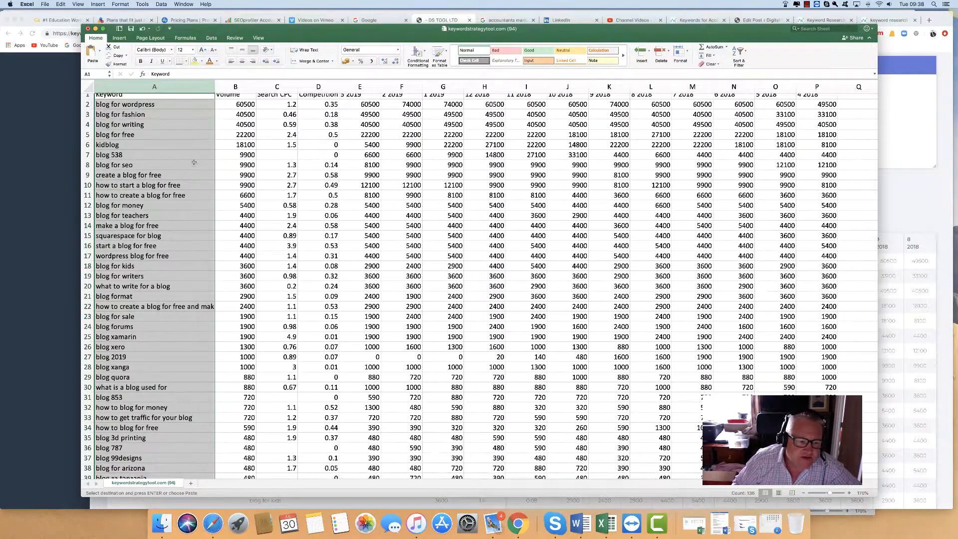
{"action": "scroll", "coordinate": [199, 161], "scroll_direction": "down", "scroll_amount": 15}
{"action": "scroll", "coordinate": [201, 163], "scroll_direction": "up", "scroll_amount": 15}
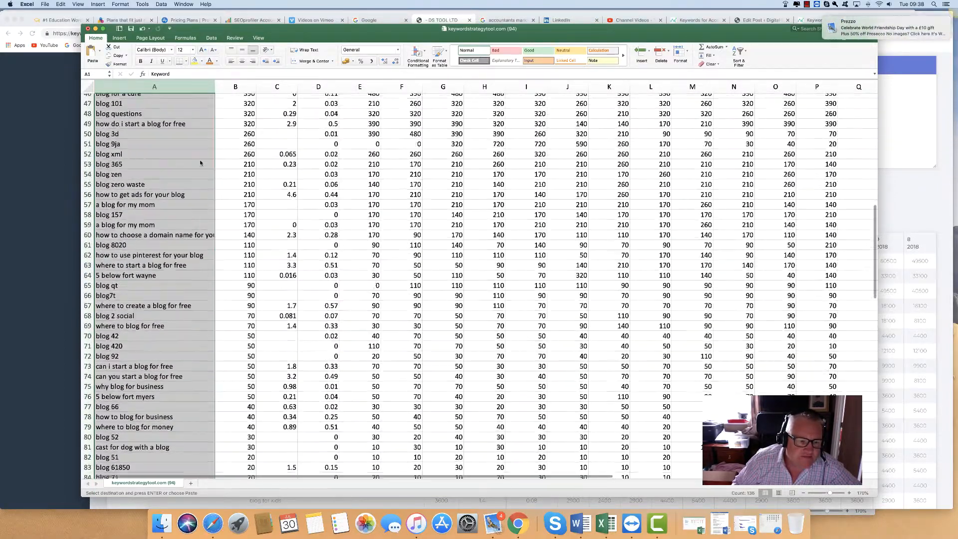
{"action": "scroll", "coordinate": [201, 163], "scroll_direction": "up", "scroll_amount": 9}
{"action": "left_click", "coordinate": [231, 88]}
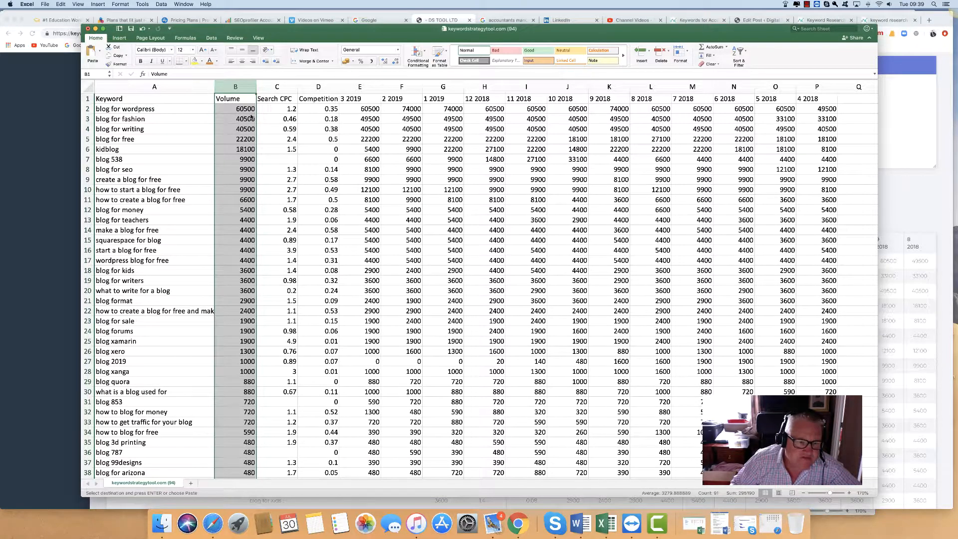
{"action": "left_click", "coordinate": [281, 88]}
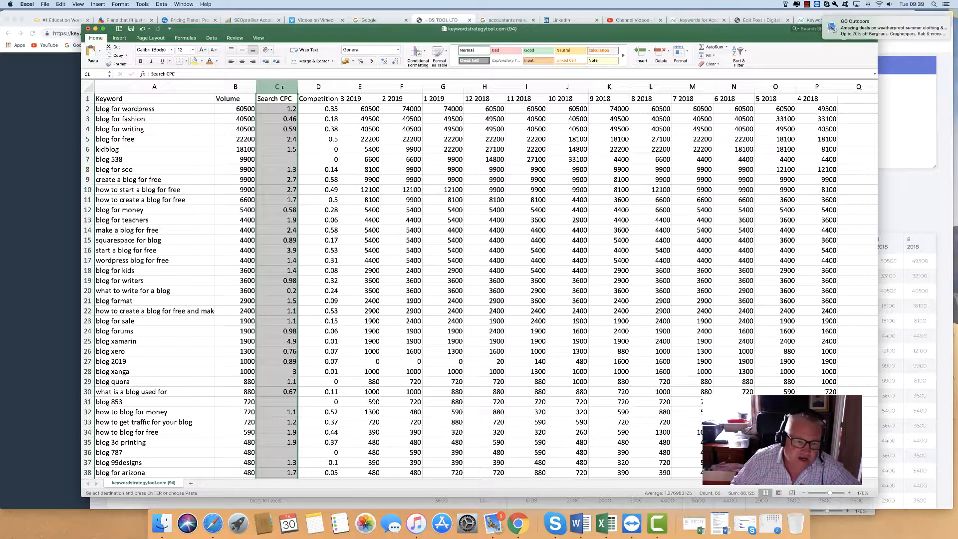
{"action": "left_click", "coordinate": [320, 87]}
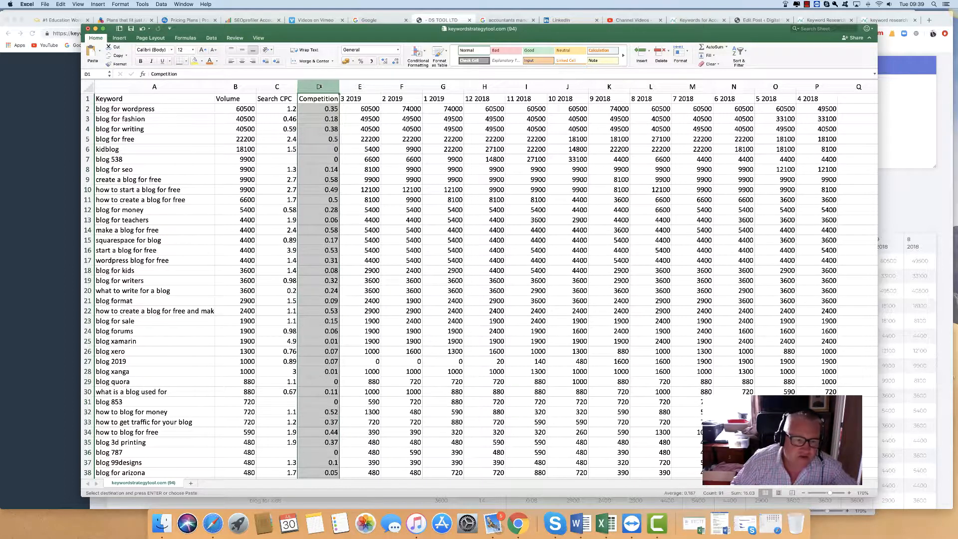
- Examine the monthly search volume columns from 3 2019 back to 4 2018, comparing the months for "blog for wordpress"
{"action": "left_click", "coordinate": [357, 99]}
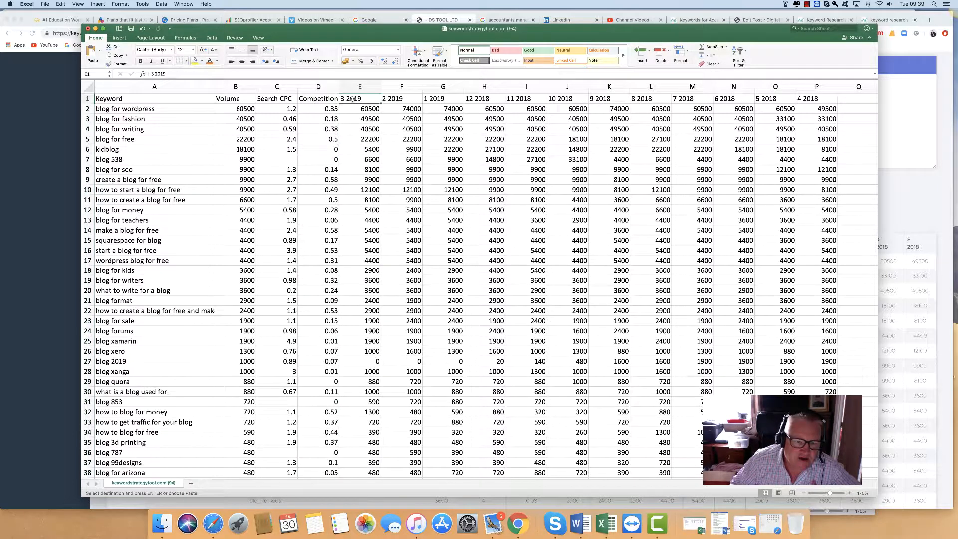
{"action": "left_click", "coordinate": [388, 100]}
{"action": "left_click", "coordinate": [427, 100]}
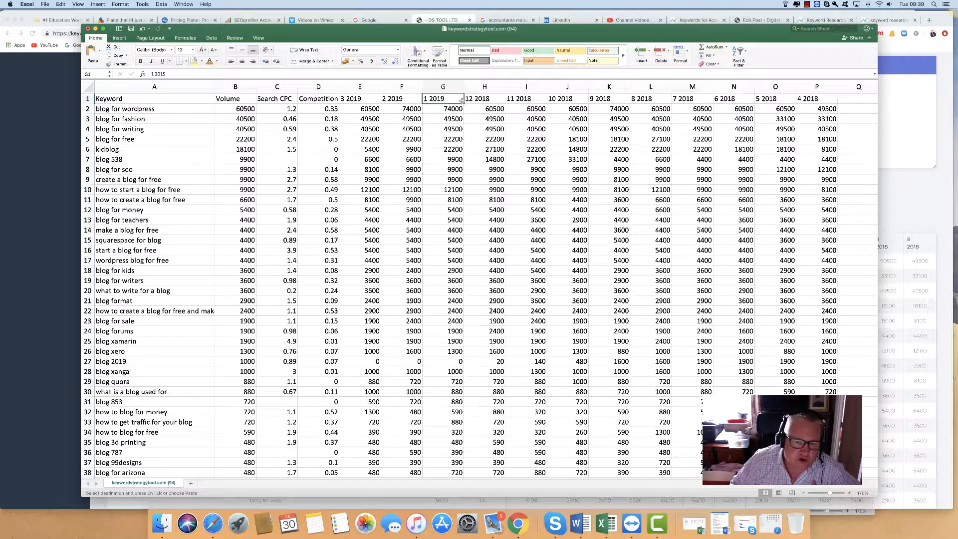
{"action": "left_click", "coordinate": [478, 100]}
{"action": "left_click", "coordinate": [518, 100]}
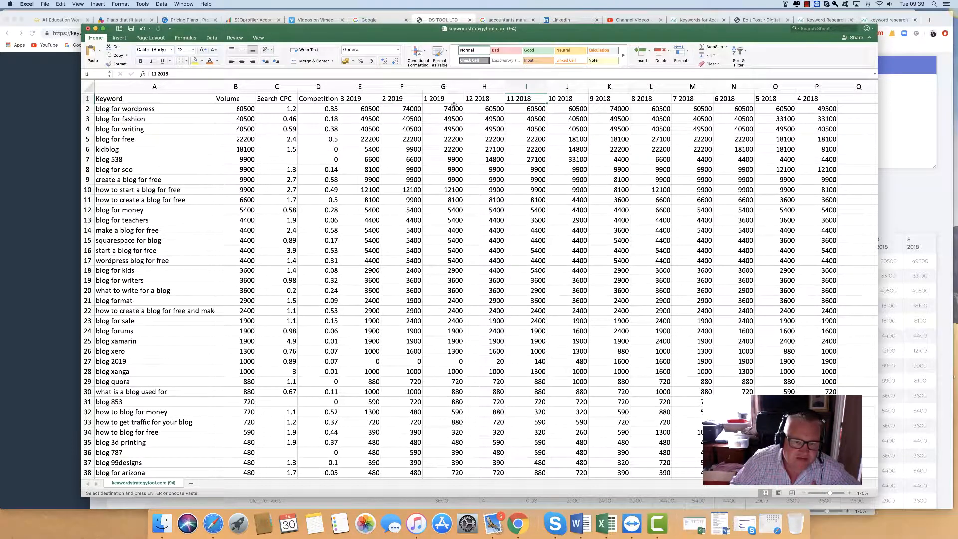
{"action": "left_click", "coordinate": [374, 109]}
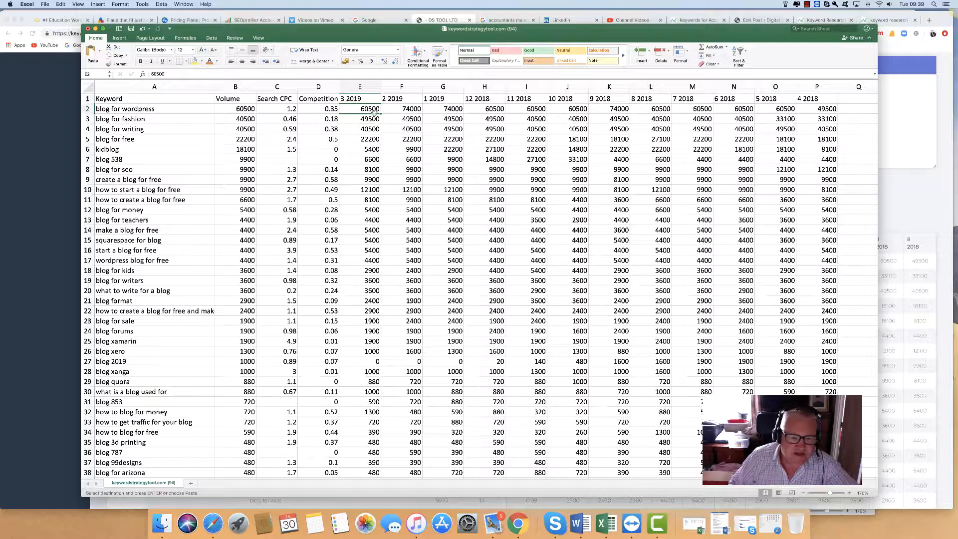
{"action": "left_click", "coordinate": [822, 110]}
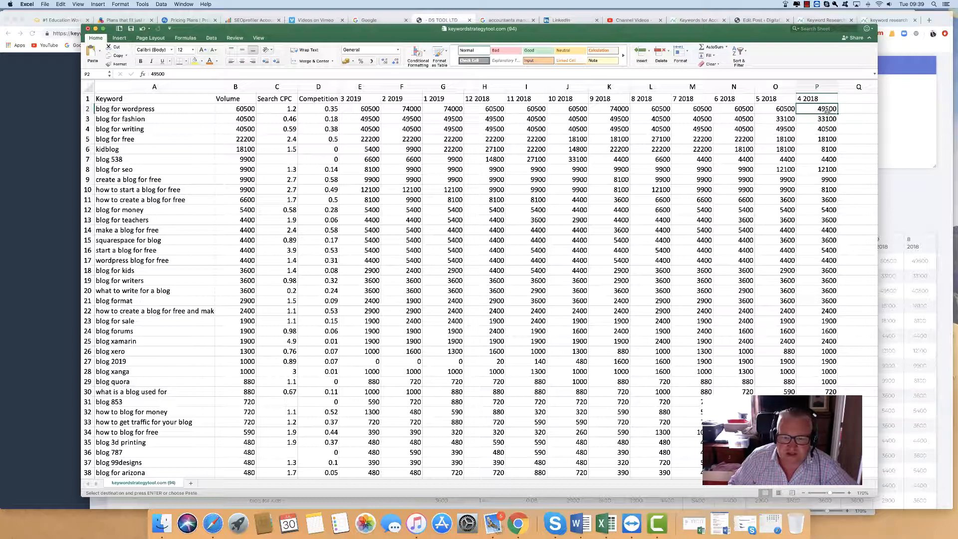
{"action": "left_click", "coordinate": [619, 110]}
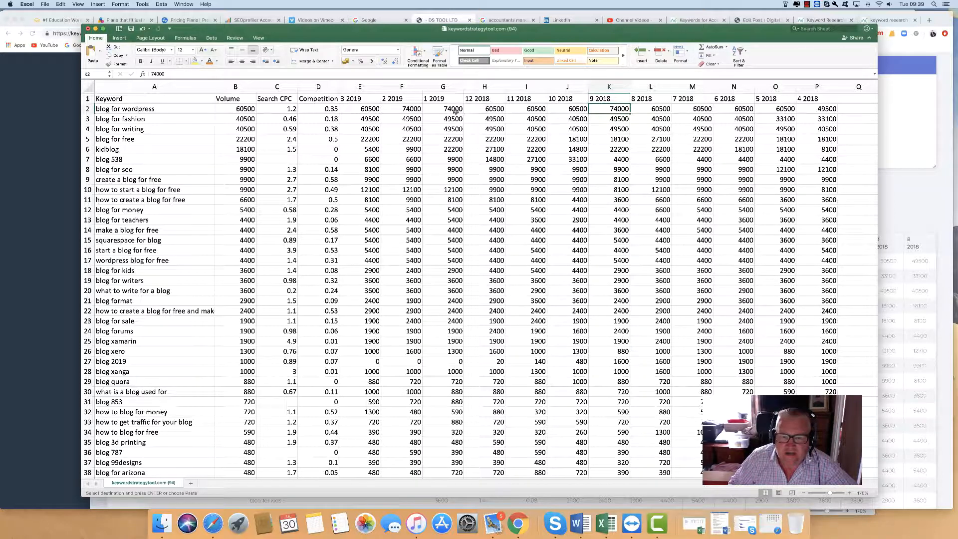
{"action": "left_click", "coordinate": [406, 109]}
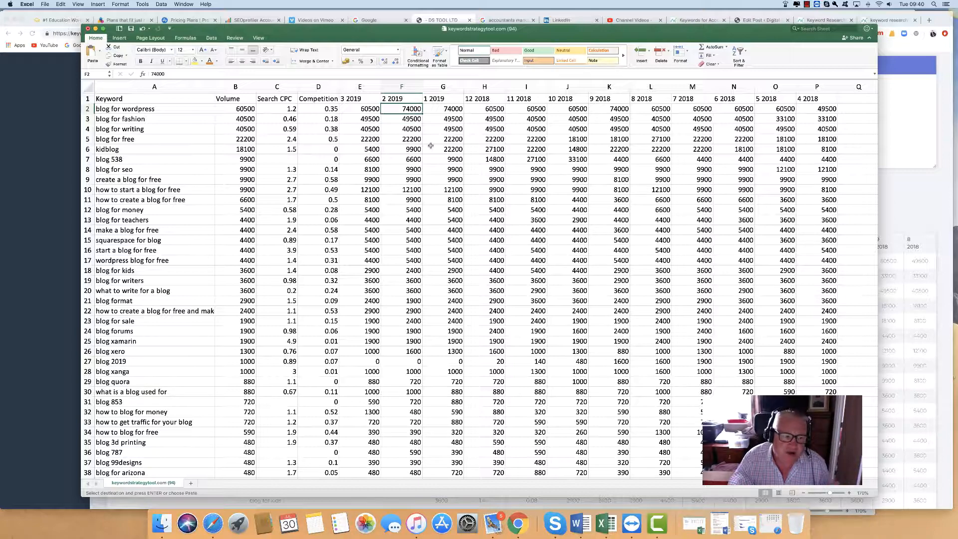
- Check the overall volume and the 2 2019 monthly volume for "blog for fashion"
{"action": "scroll", "coordinate": [182, 131], "scroll_direction": "down", "scroll_amount": 1}
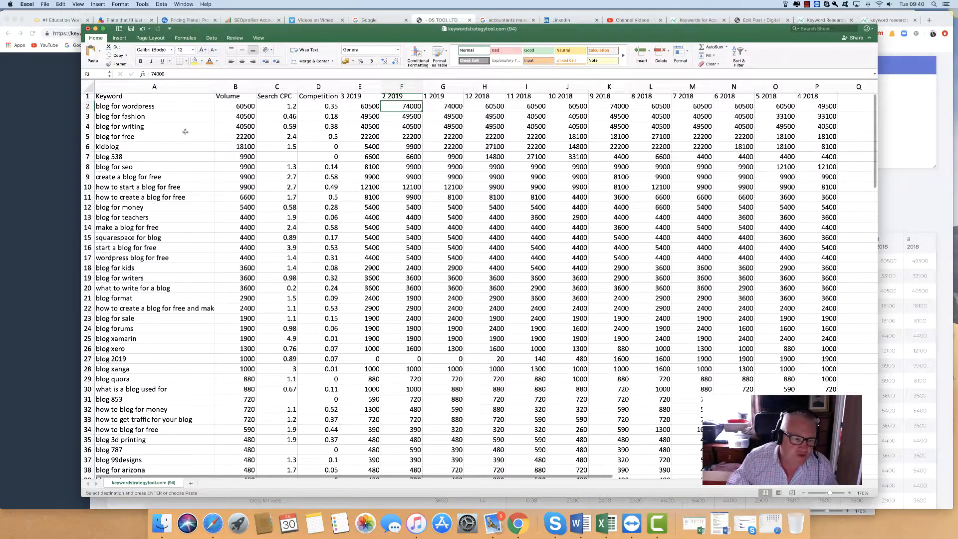
{"action": "scroll", "coordinate": [122, 123], "scroll_direction": "up", "scroll_amount": 1}
{"action": "left_click", "coordinate": [122, 121]}
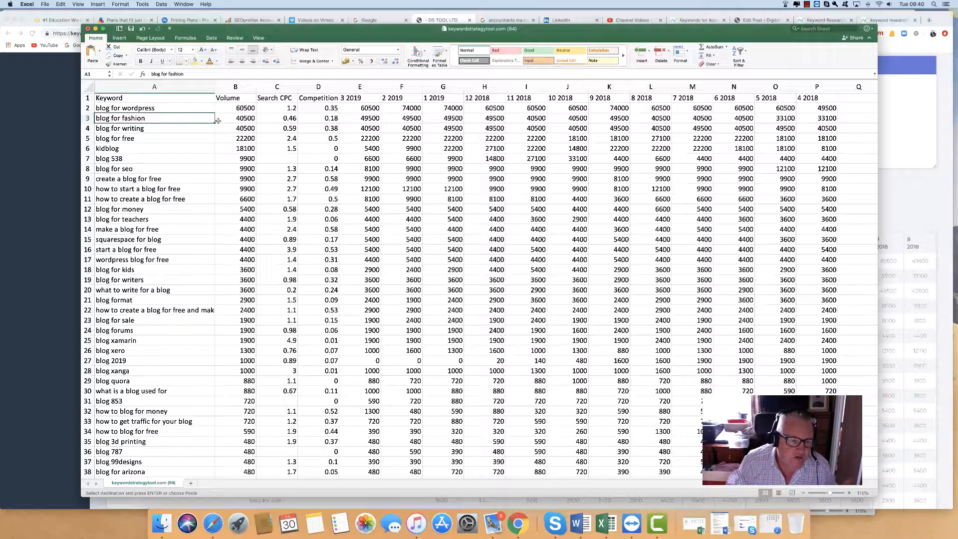
{"action": "left_click", "coordinate": [241, 120]}
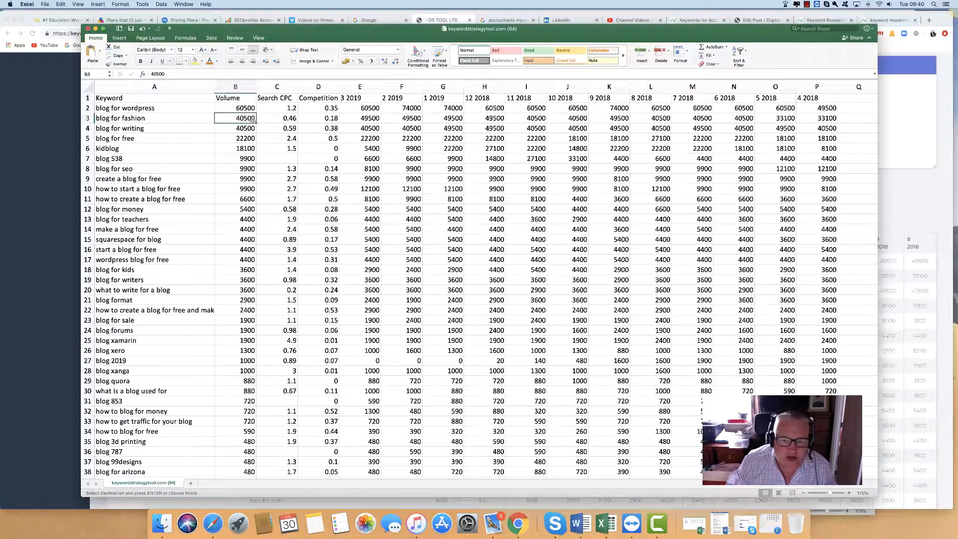
{"action": "left_click", "coordinate": [405, 119]}
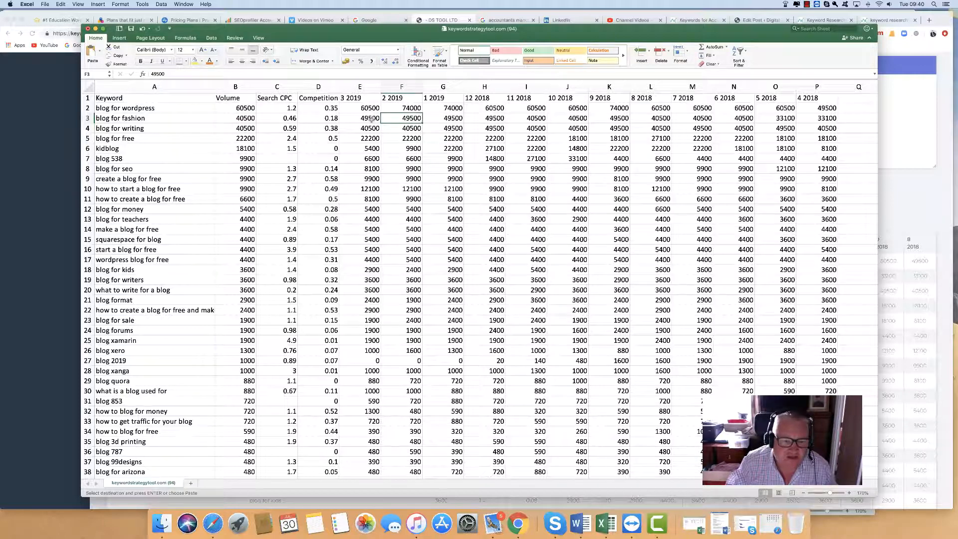